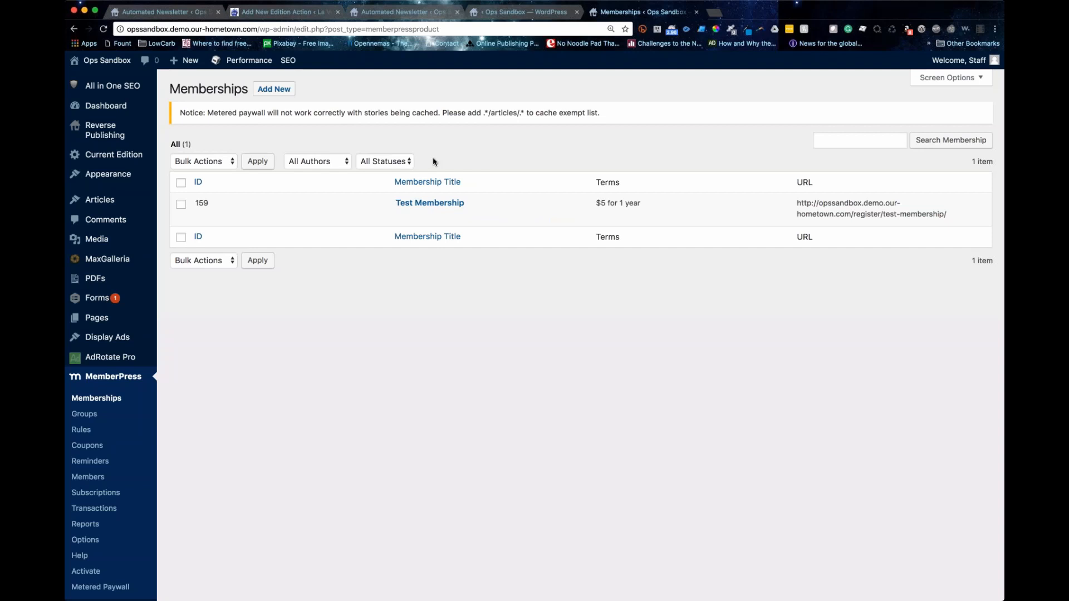
- Open Test Membership for editing and review its title, terms and registration options, including the registration button text
mouse_move(431, 205)
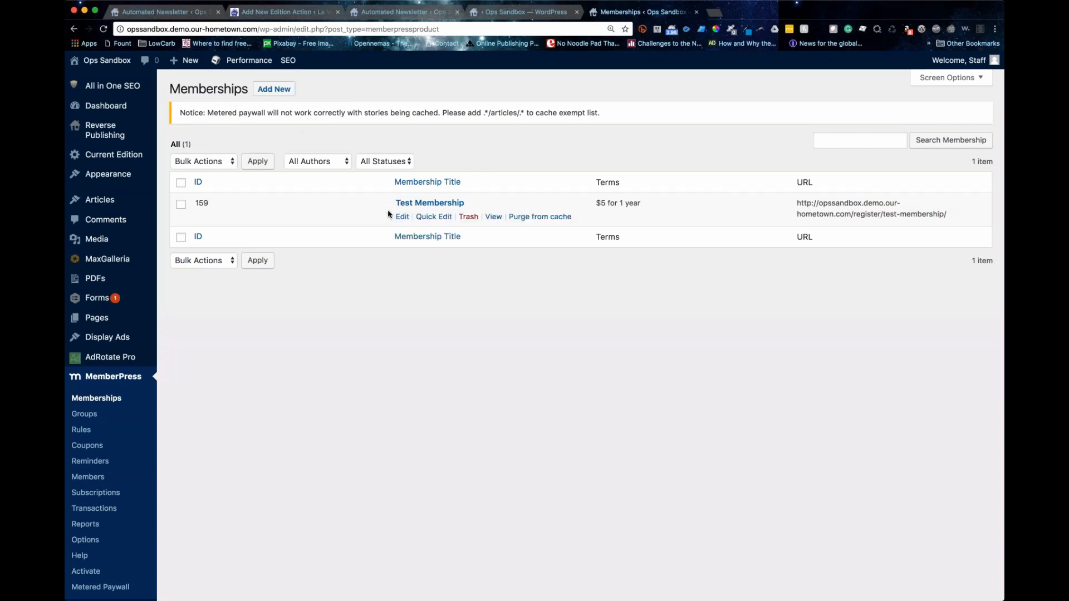
left_click(401, 218)
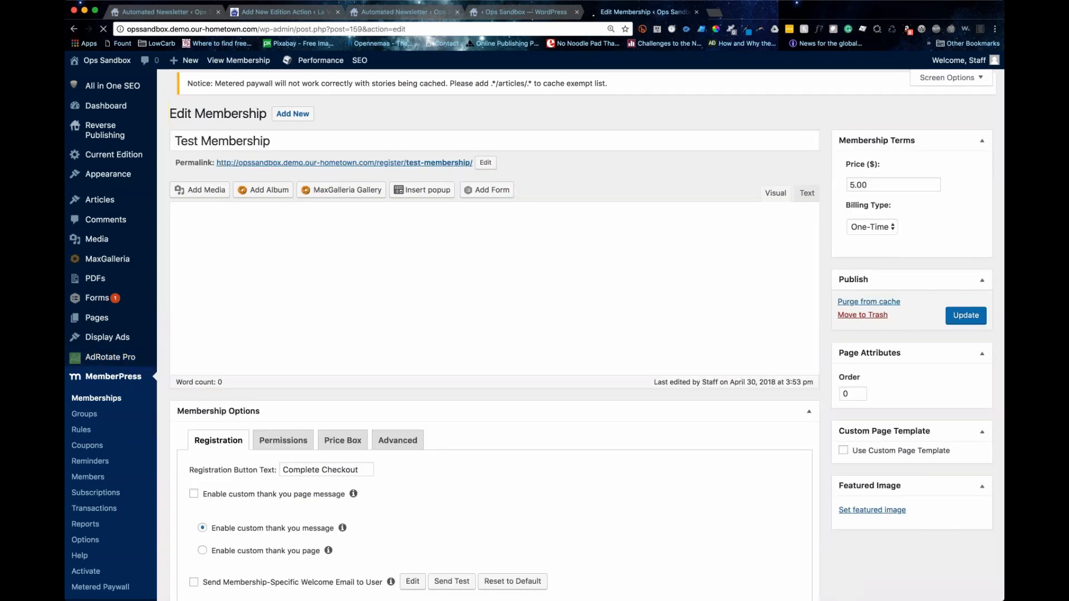
left_click(284, 145)
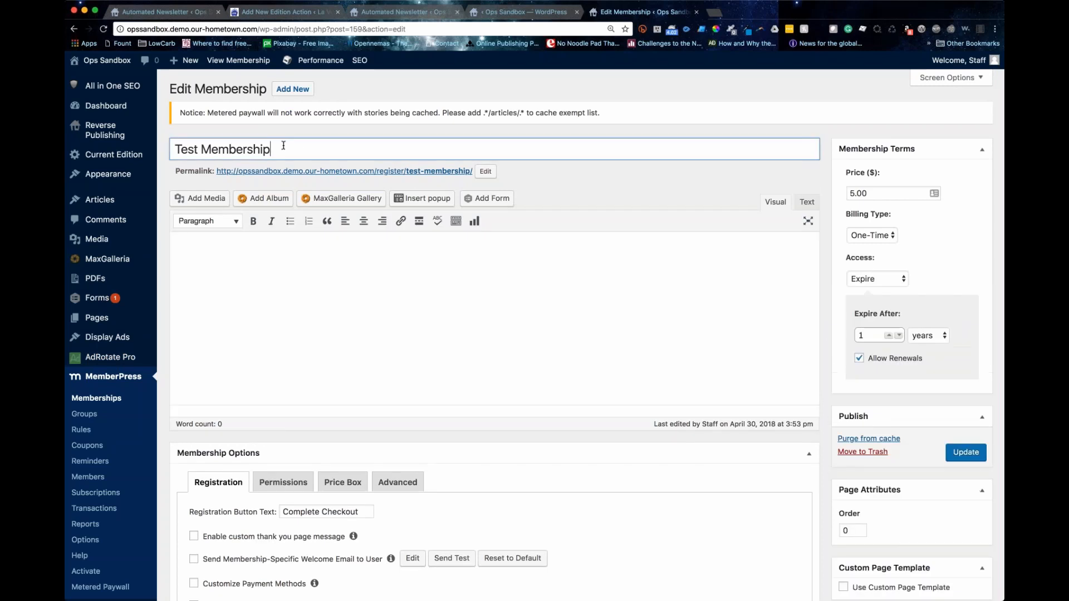
scroll(284, 146, "down", 1)
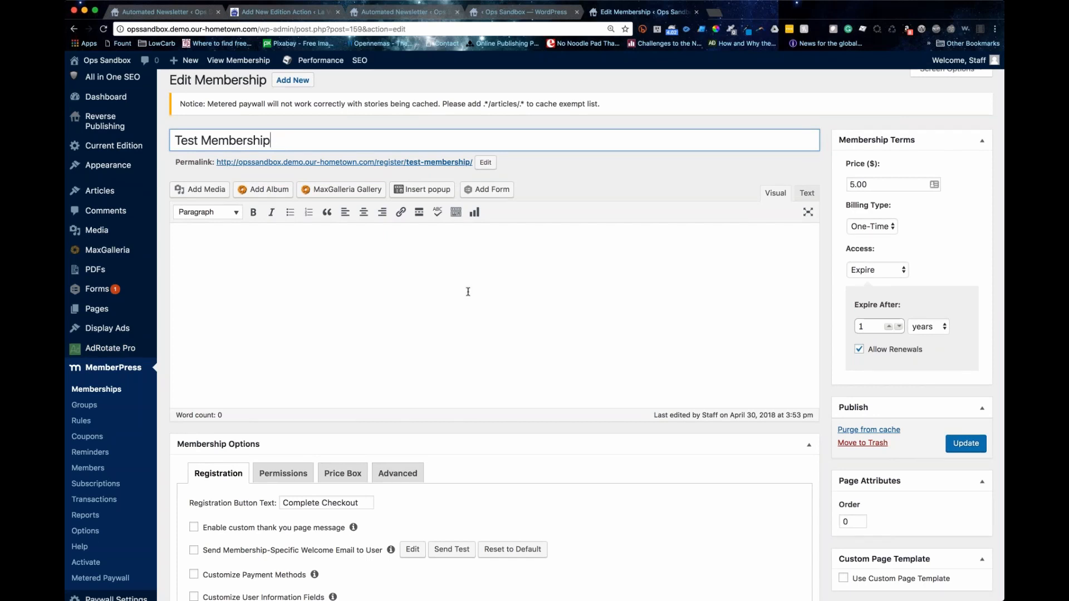
scroll(468, 292, "down", 3)
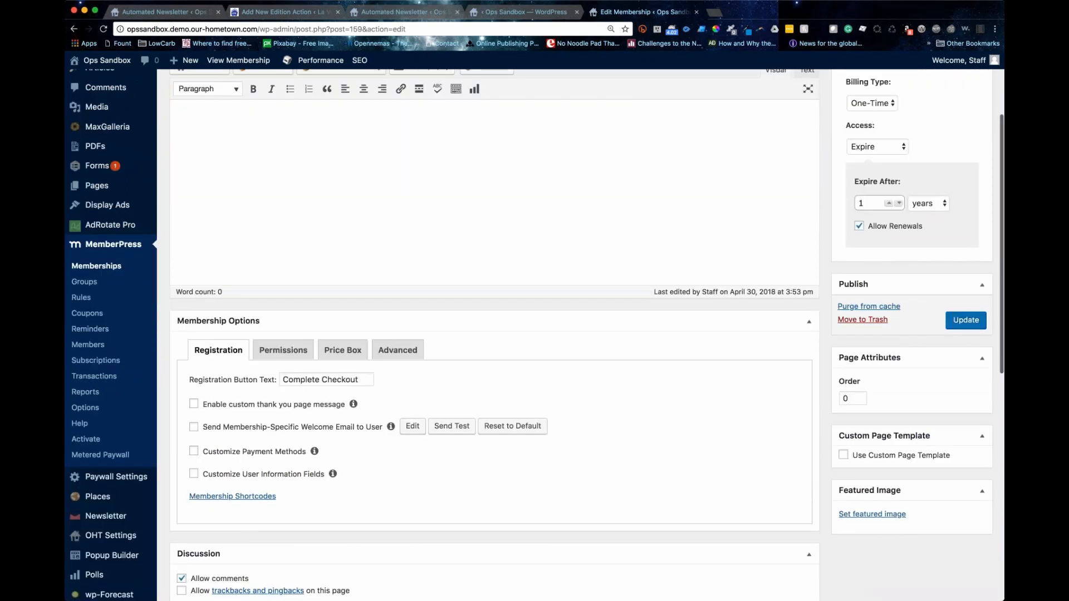
scroll(460, 317, "down", 1)
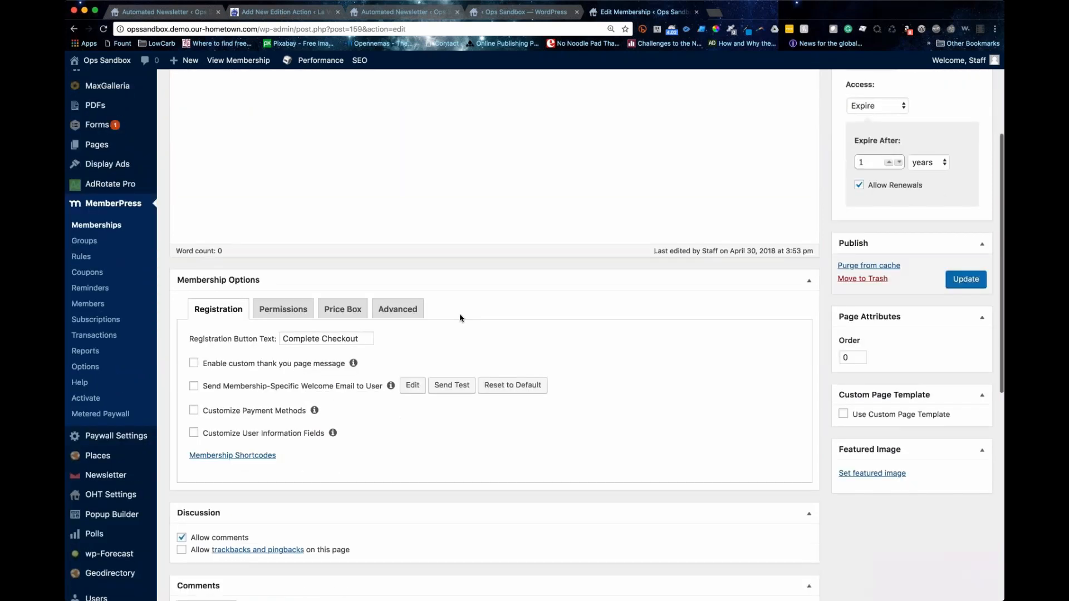
scroll(460, 318, "down", 1)
left_click(273, 333)
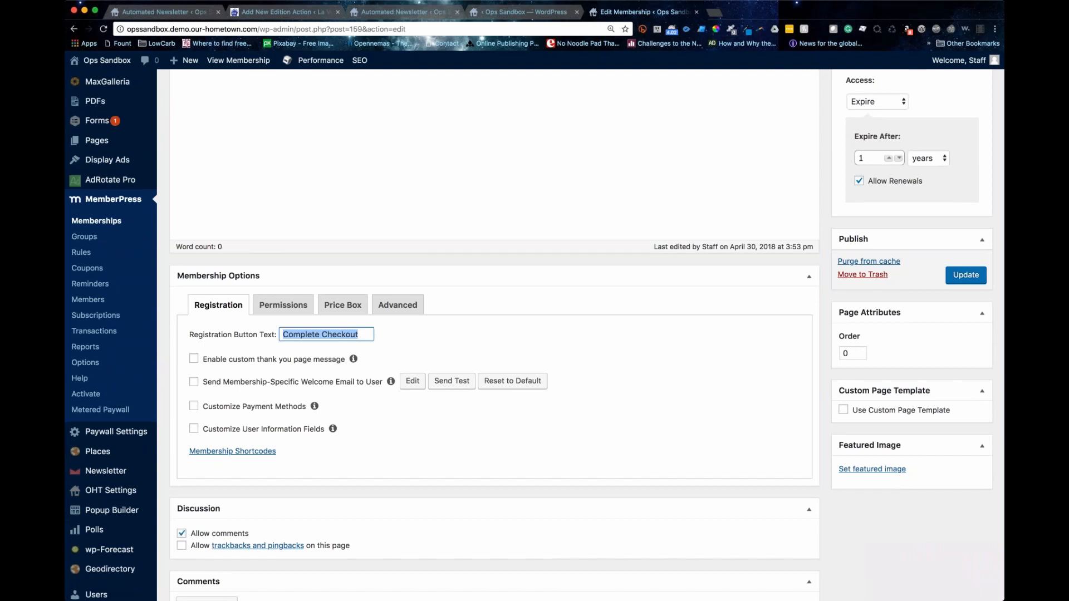
- Open the form for adding a new membership in a separate browser tab
scroll(273, 333, "up", 4)
left_click(293, 89, "super")
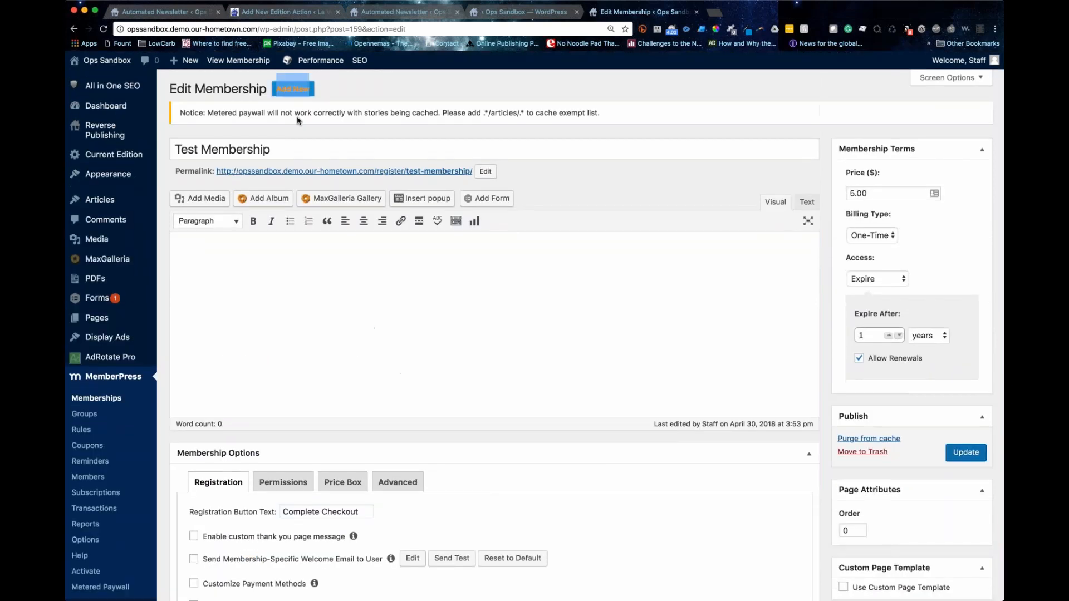
left_click(750, 14)
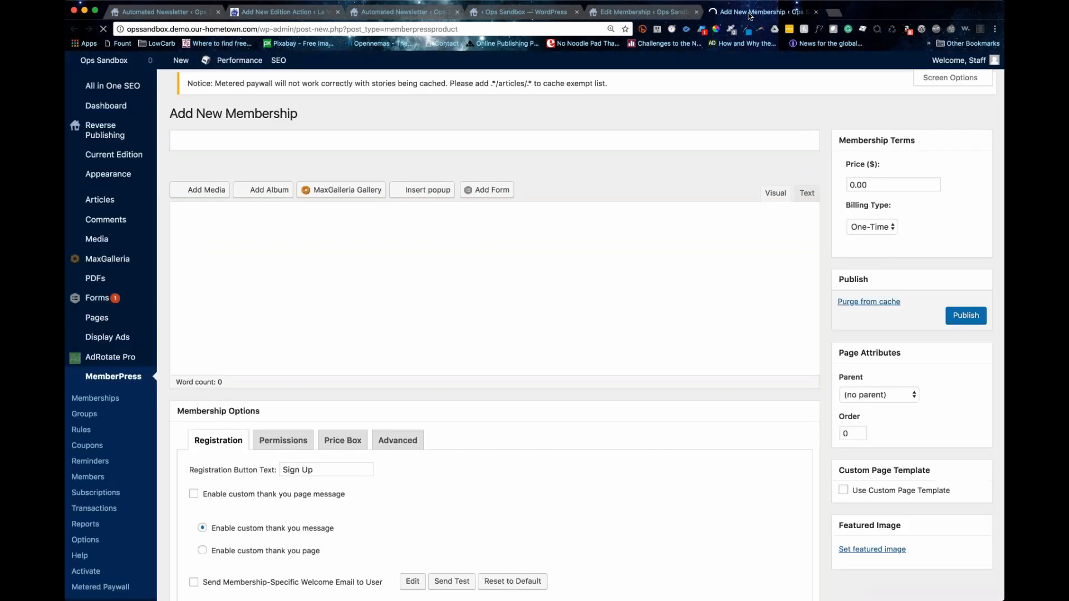
- Turn on Customize User Information Fields for the new membership and try the Telephone field off and on again
scroll(407, 374, "down", 3)
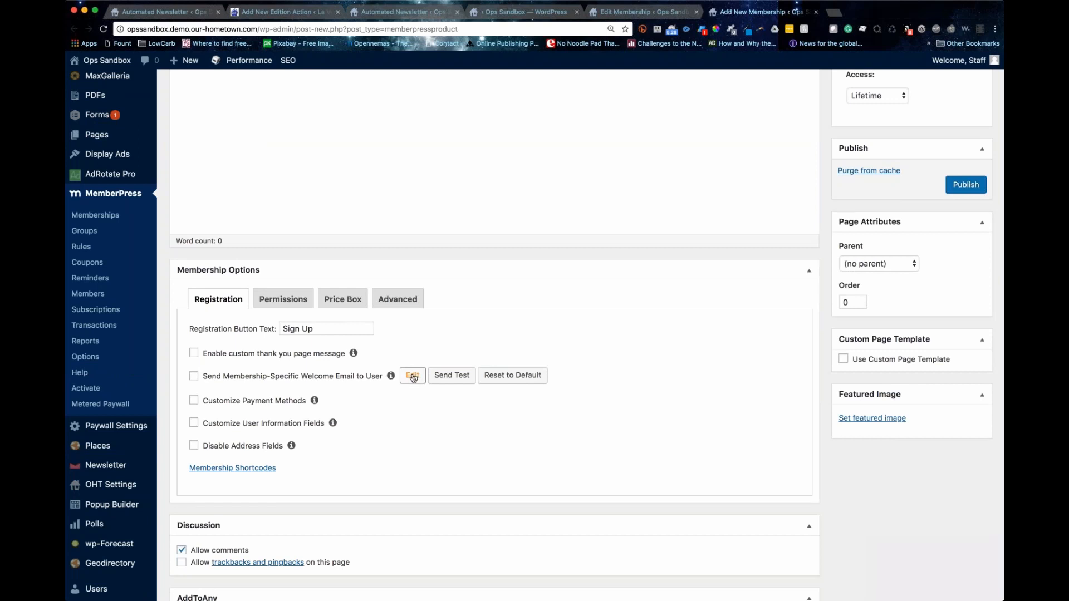
left_click(194, 422)
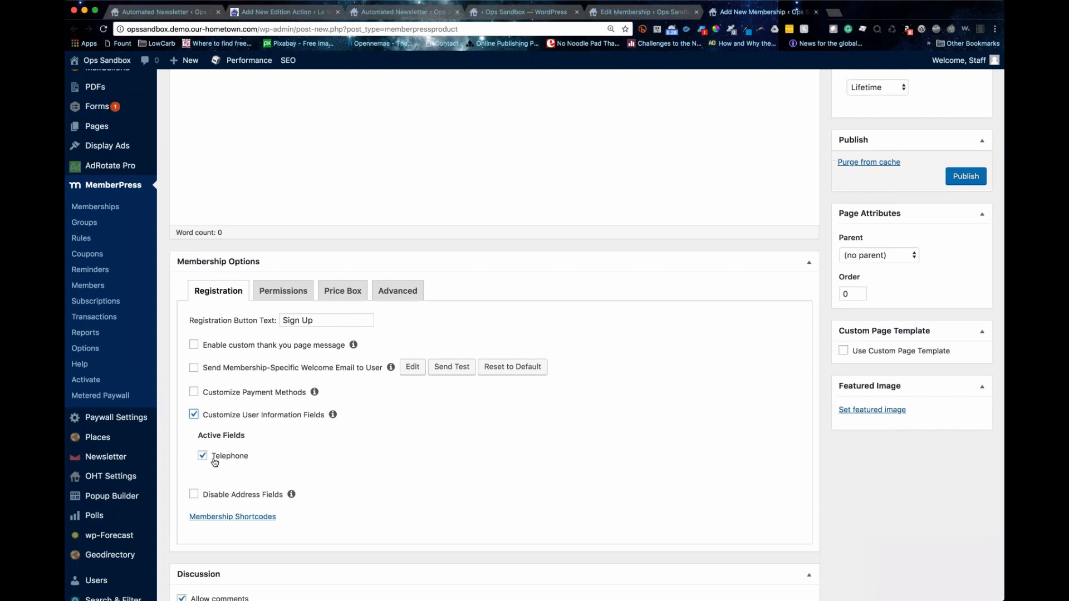
left_click(203, 457)
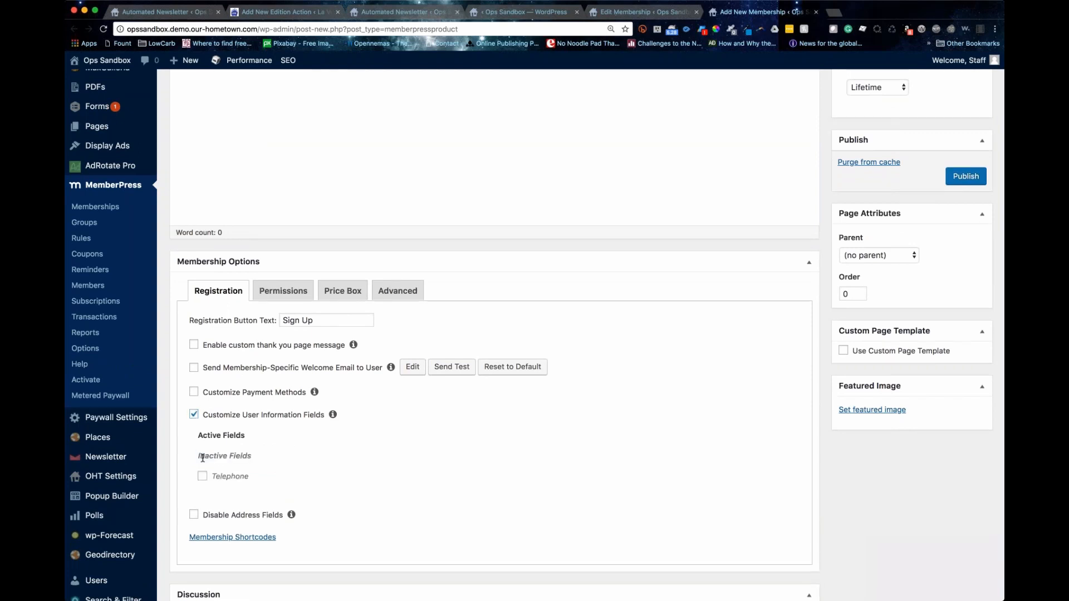
left_click(203, 457)
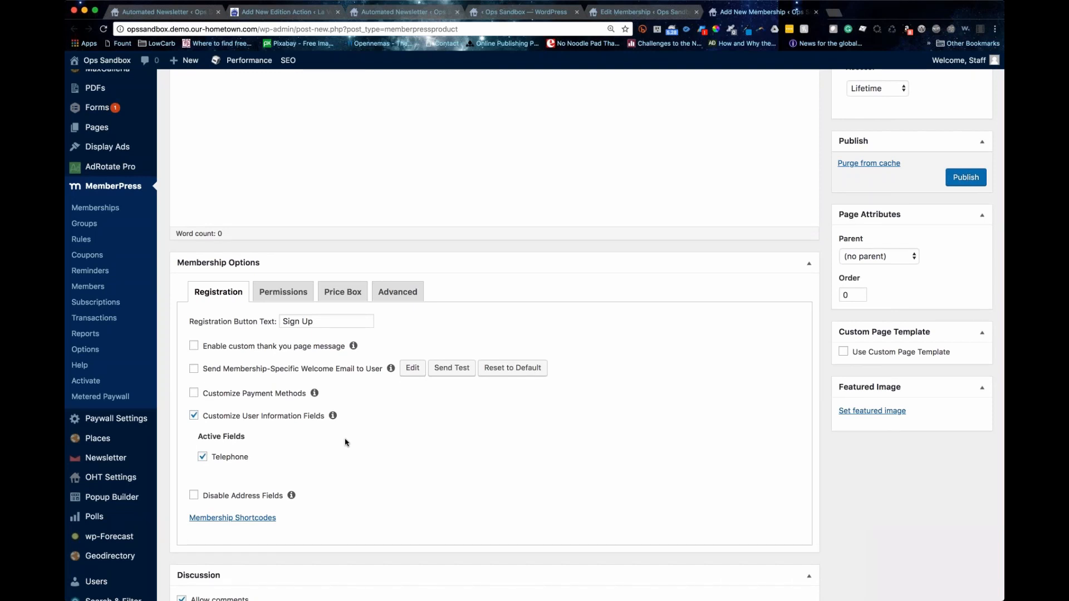
- Try Customize Payment Methods, and turn off both the payment method and user information field customizations
left_click(193, 393)
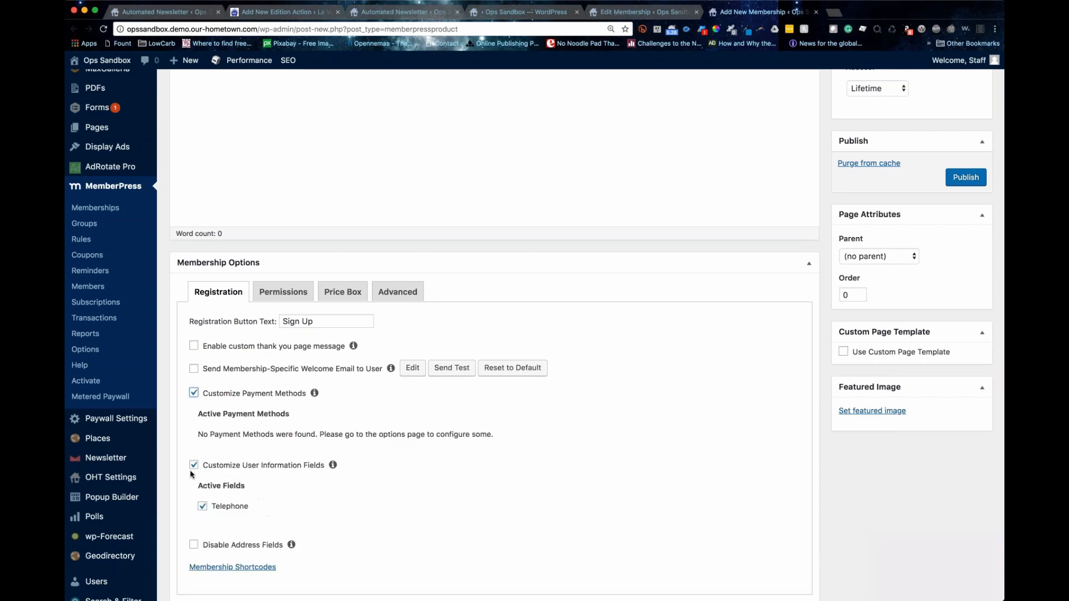
left_click(194, 465)
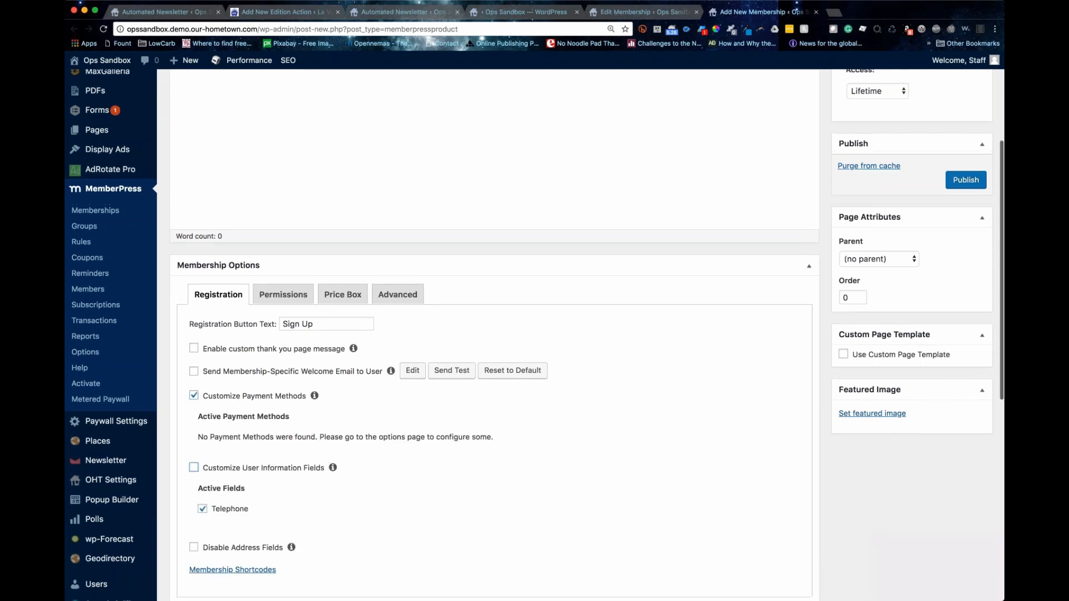
scroll(495, 335, "down", 1)
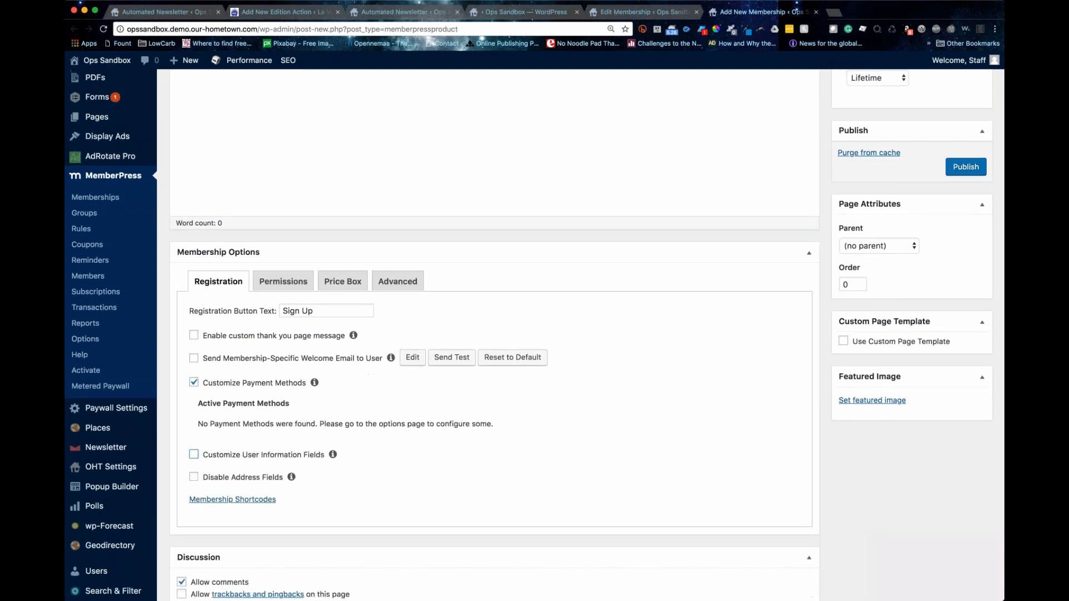
left_click(193, 383)
left_click(194, 382)
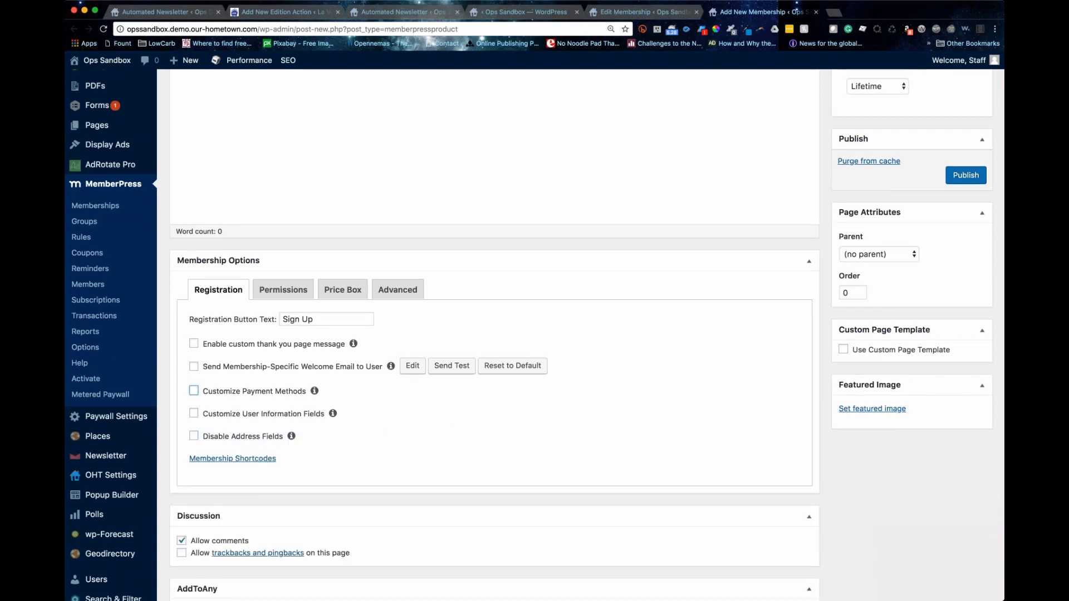
- Review the permissions that control who can purchase the new membership
left_click(284, 288)
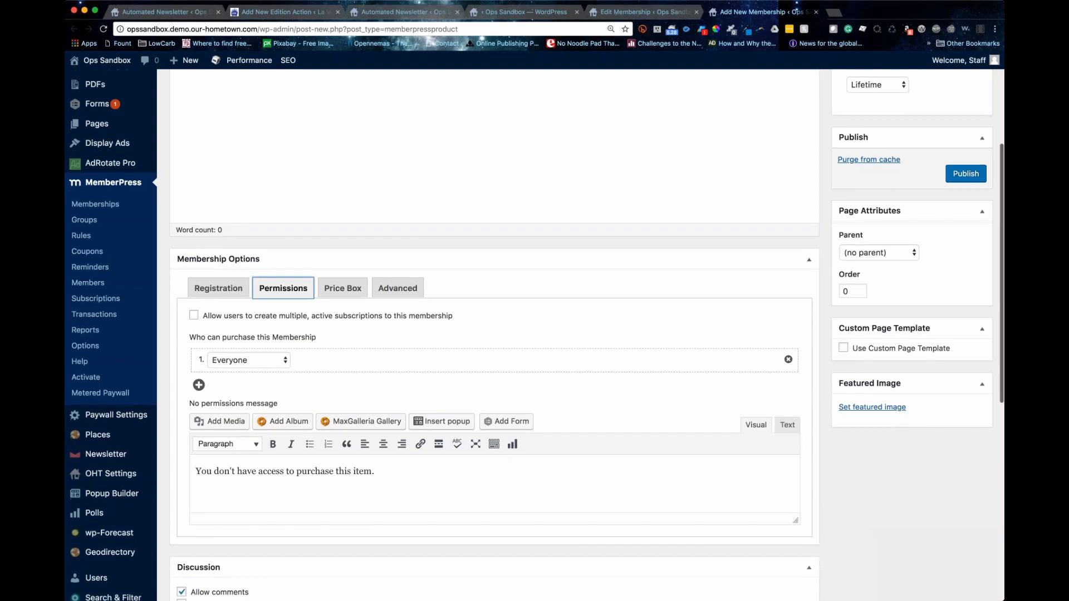
left_click(239, 359)
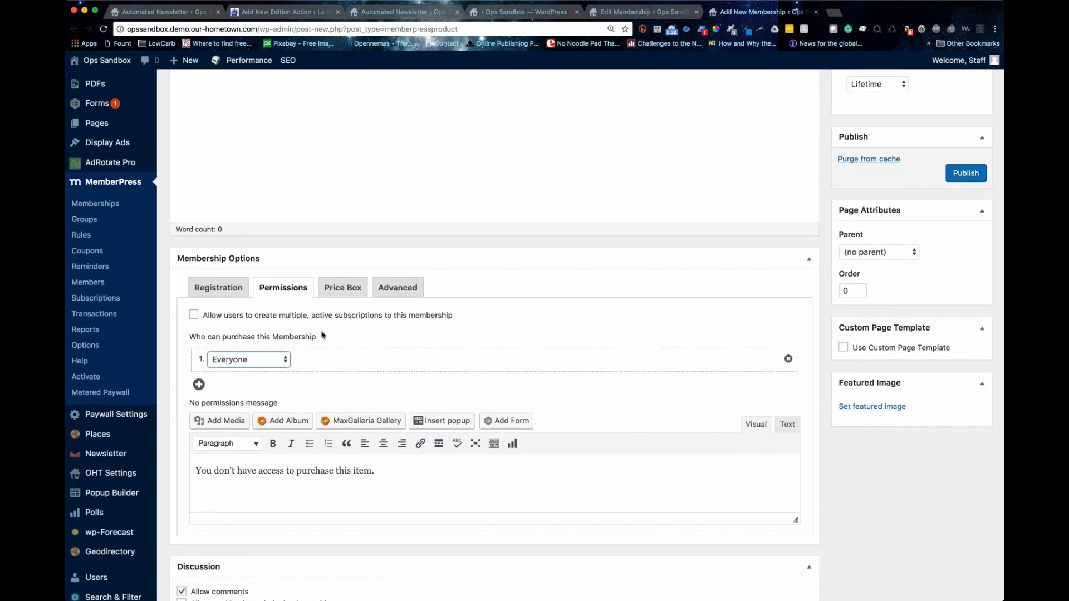
- Set the price box title to "1 Year", using the Gulf Breeze News subscription page as reference, and return to the new membership
left_click(334, 295)
left_click(199, 346)
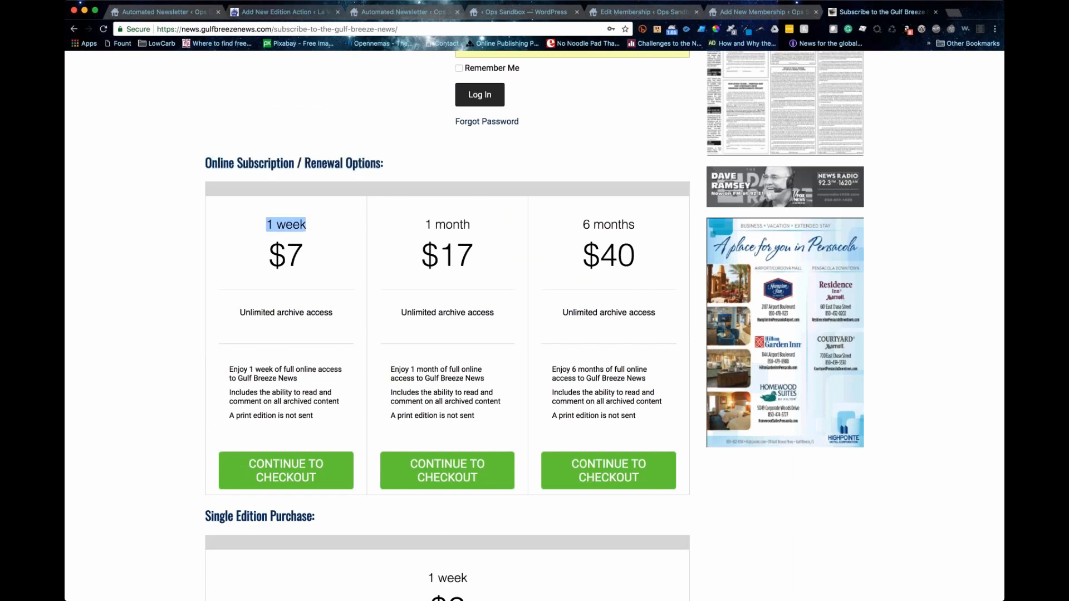
left_click(337, 12)
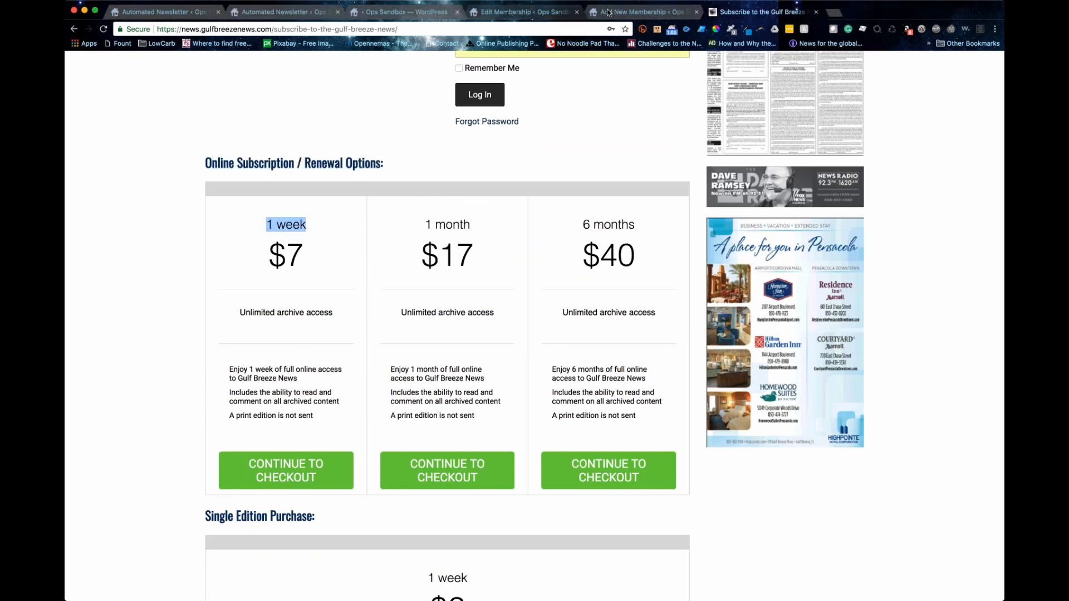
left_click(608, 12)
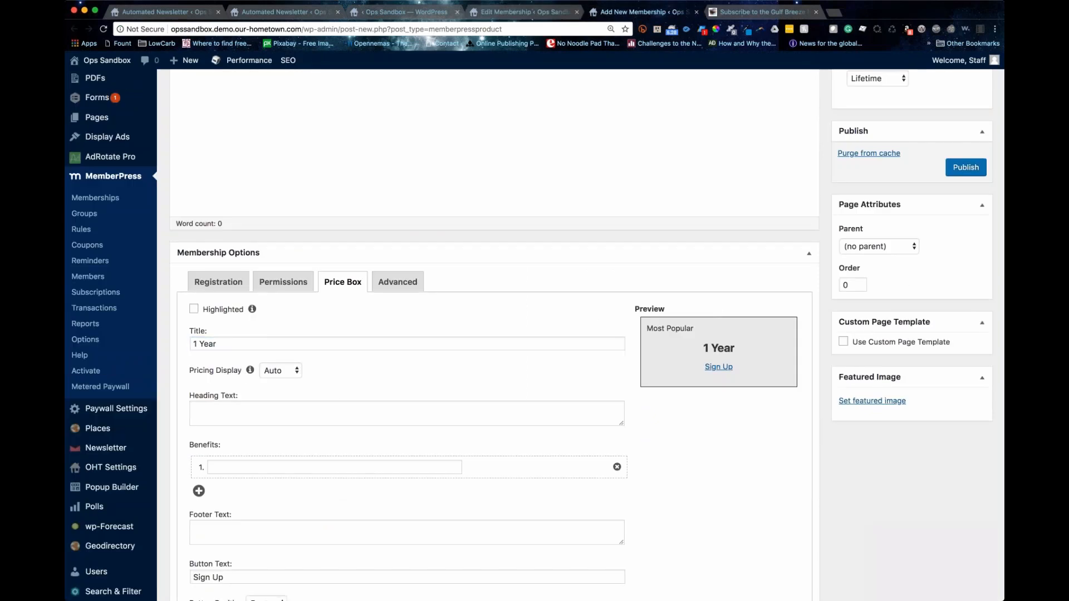
- Set the pricing display to Custom and enter $25 as the custom pricing
left_click(282, 371)
left_click(281, 383)
left_click(301, 428)
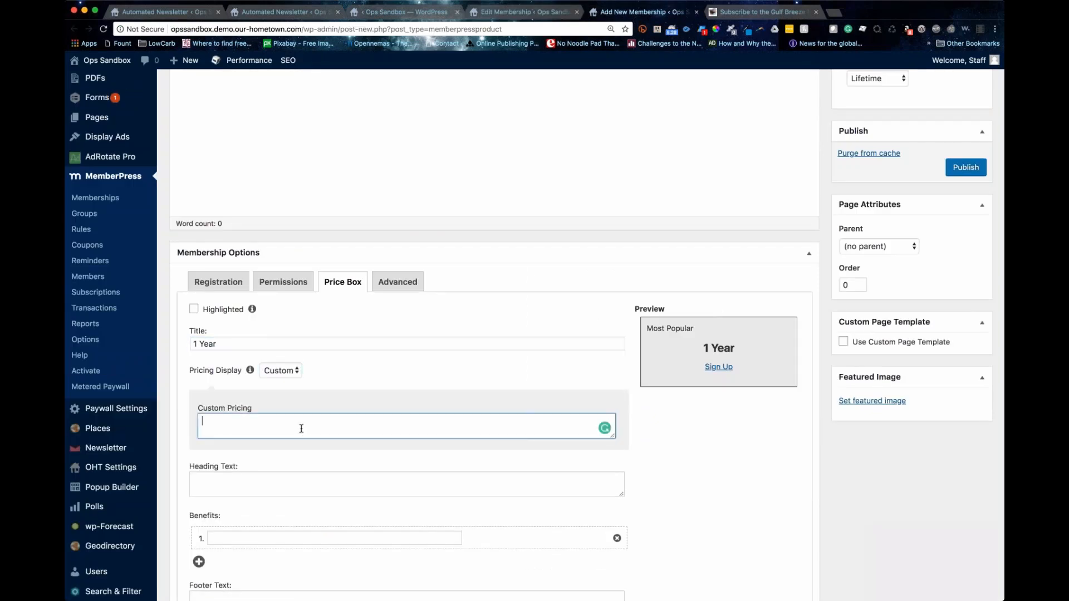
type("$25")
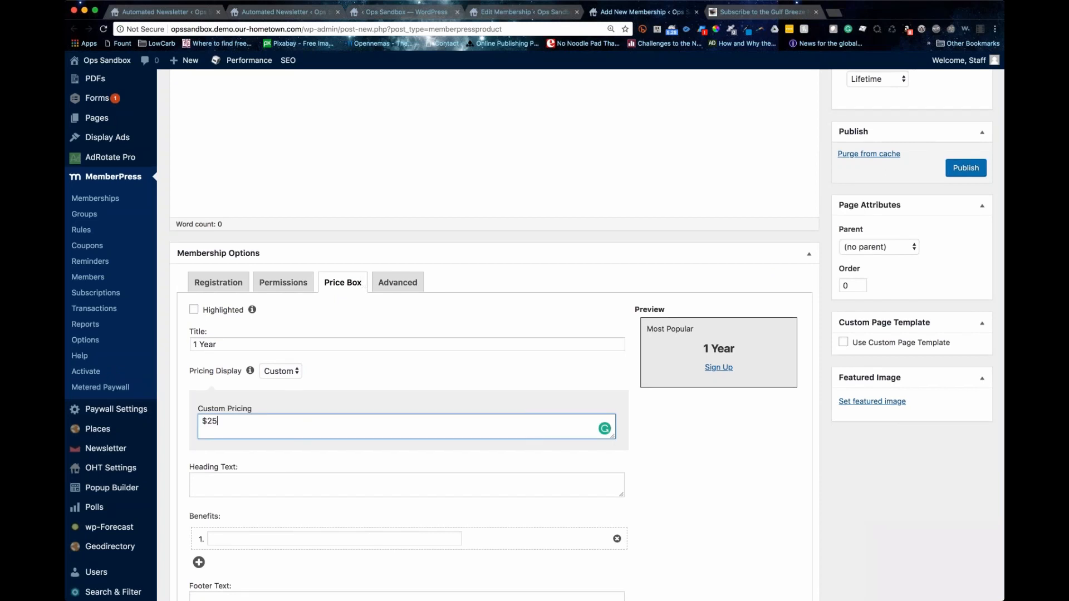
- Check how the 1 week price is displayed on the Gulf Breeze News subscription page and return to the new membership
left_click(741, 12)
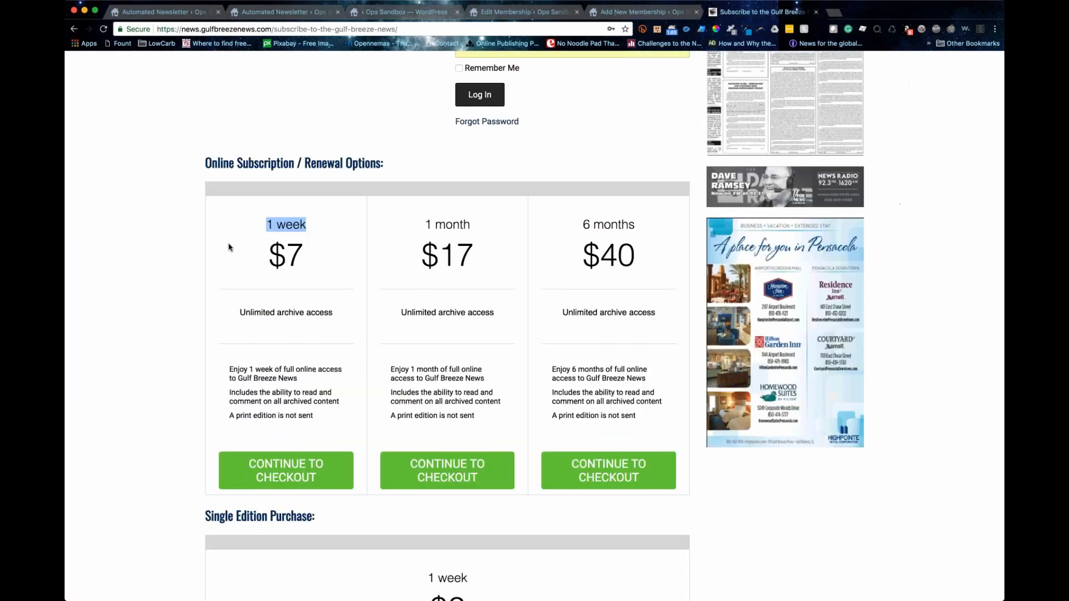
left_click_drag(276, 251, 322, 255)
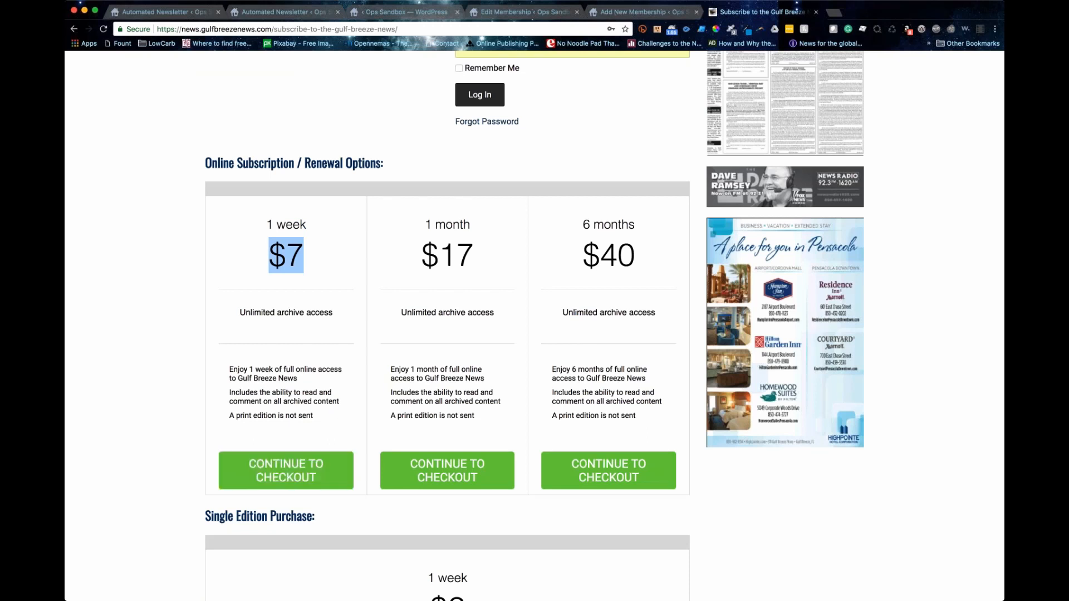
left_click(623, 12)
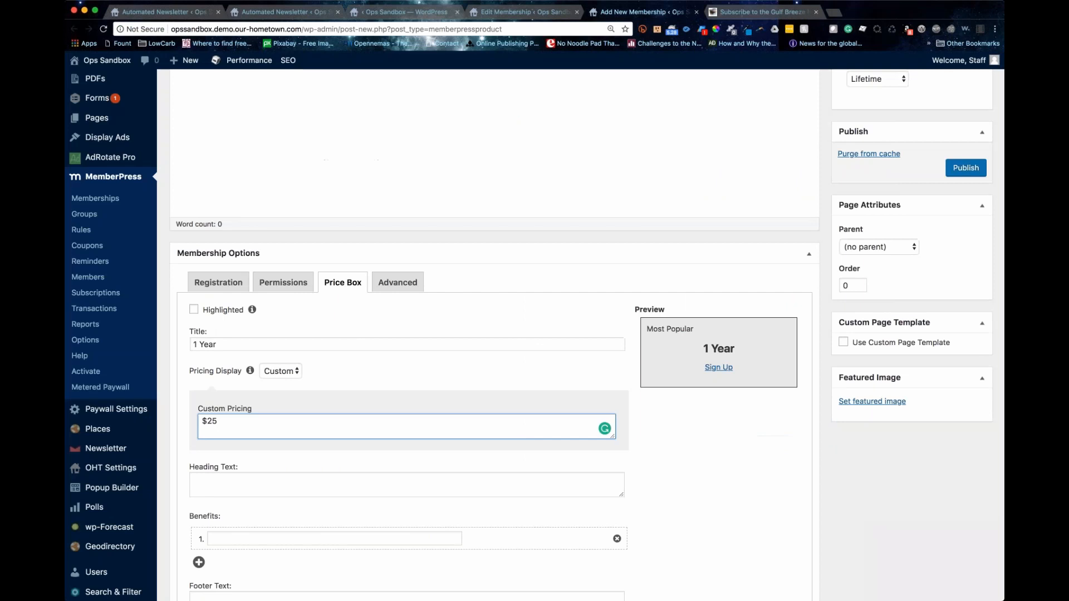
- Check the registration button text in the new membership's registration options
left_click(226, 285)
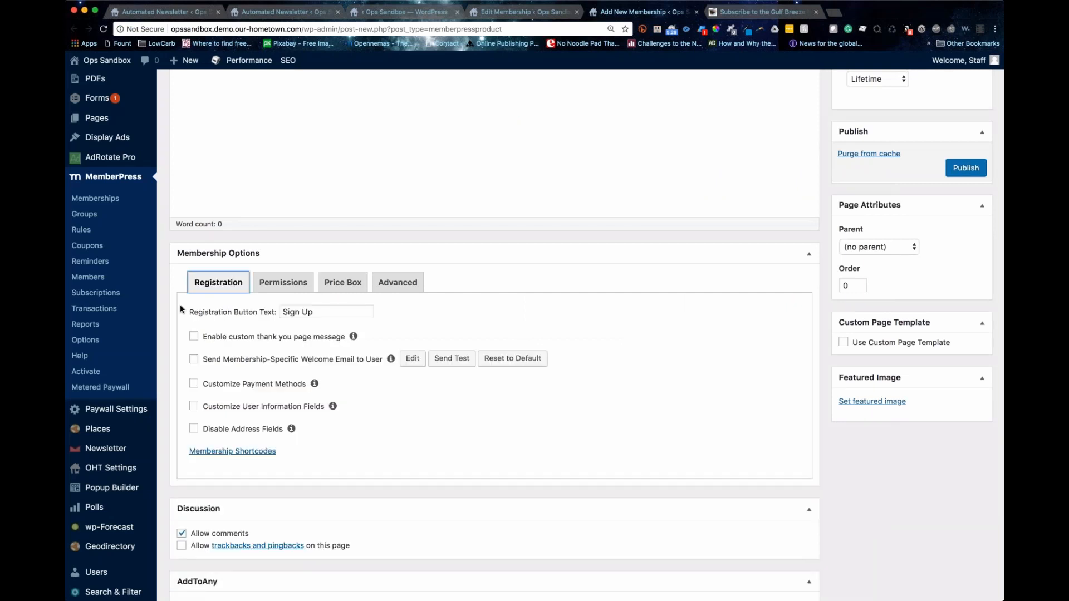
left_click_drag(185, 311, 279, 313)
left_click(313, 313)
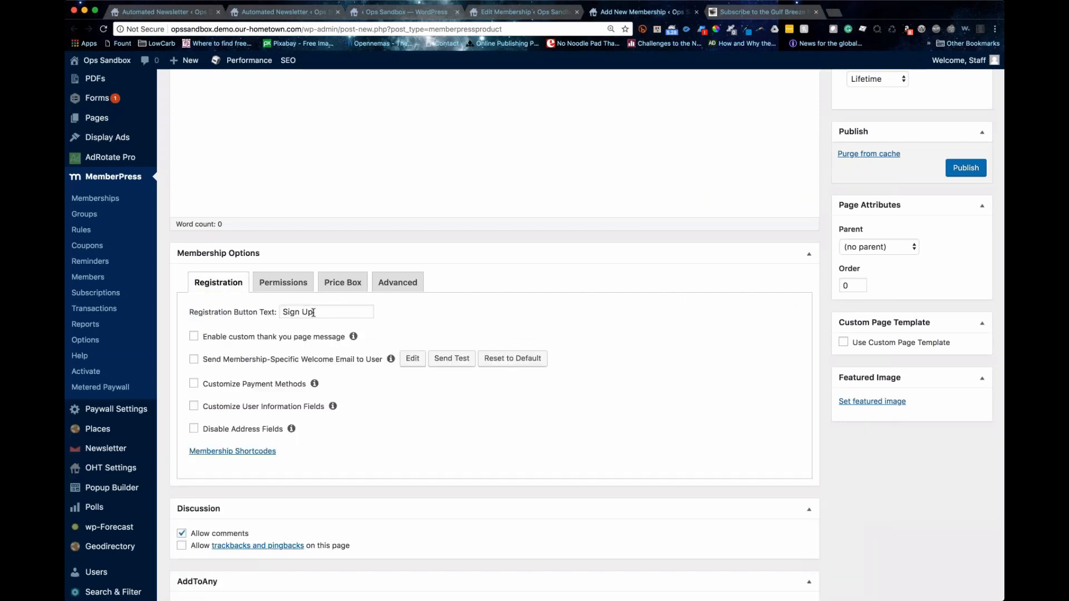
- Review the price box's button text and its heading, benefits, footer and button position fields
left_click(343, 282)
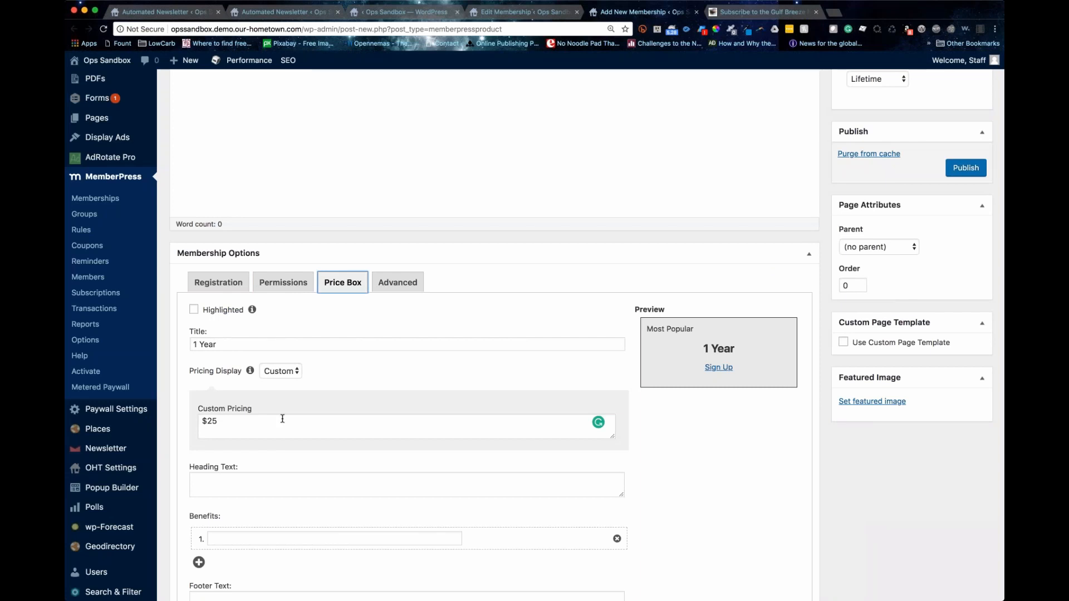
scroll(283, 419, "down", 2)
scroll(266, 405, "down", 6)
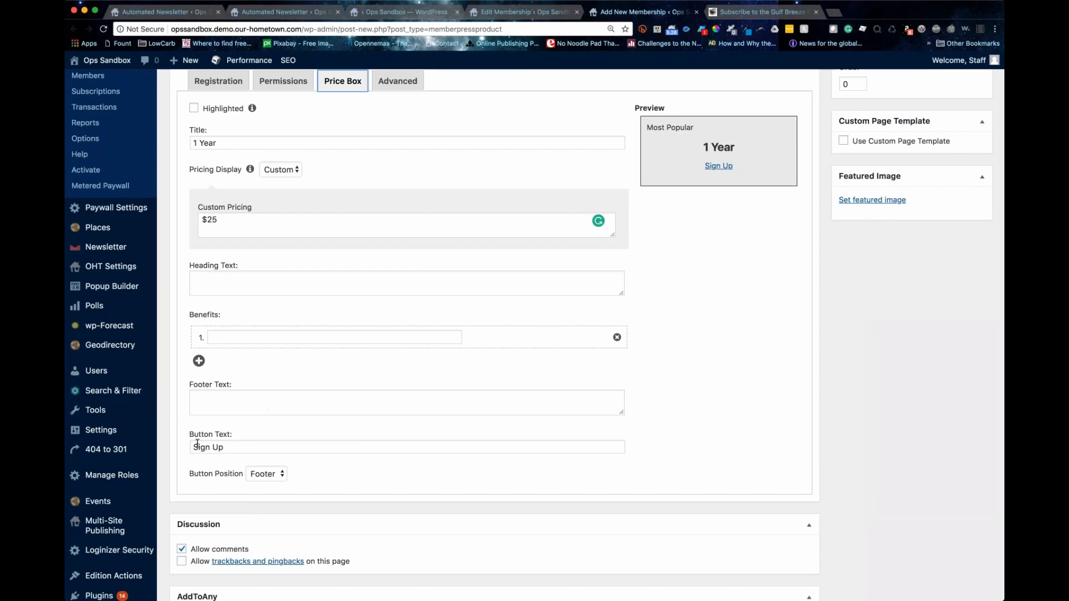
mouse_move(190, 434)
left_mouse_down()
mouse_move(232, 435)
mouse_move(224, 447)
mouse_move(191, 447)
left_mouse_up()
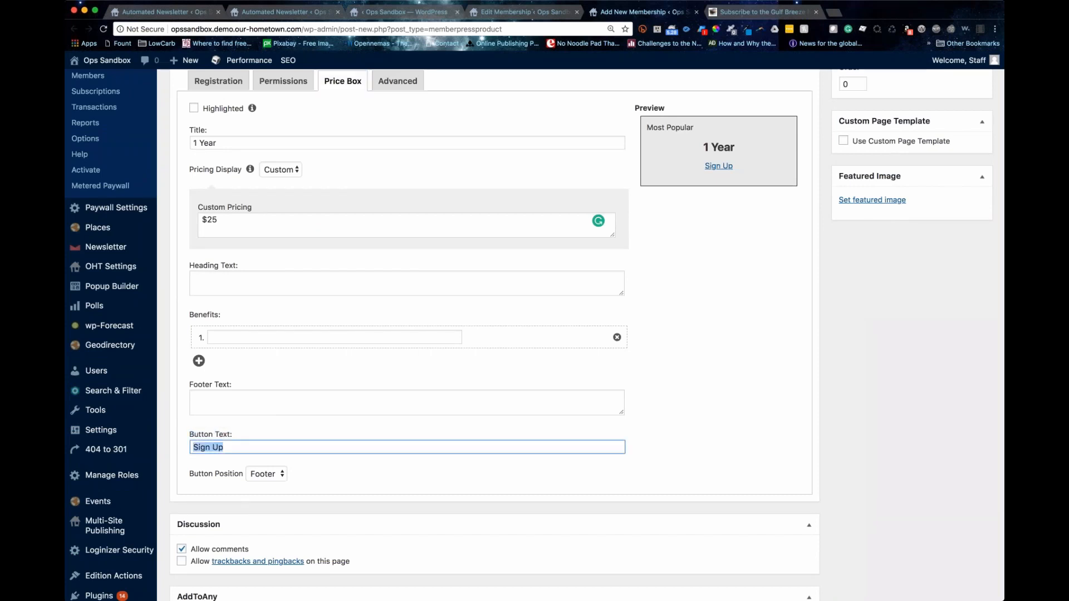
scroll(494, 335, "down", 1)
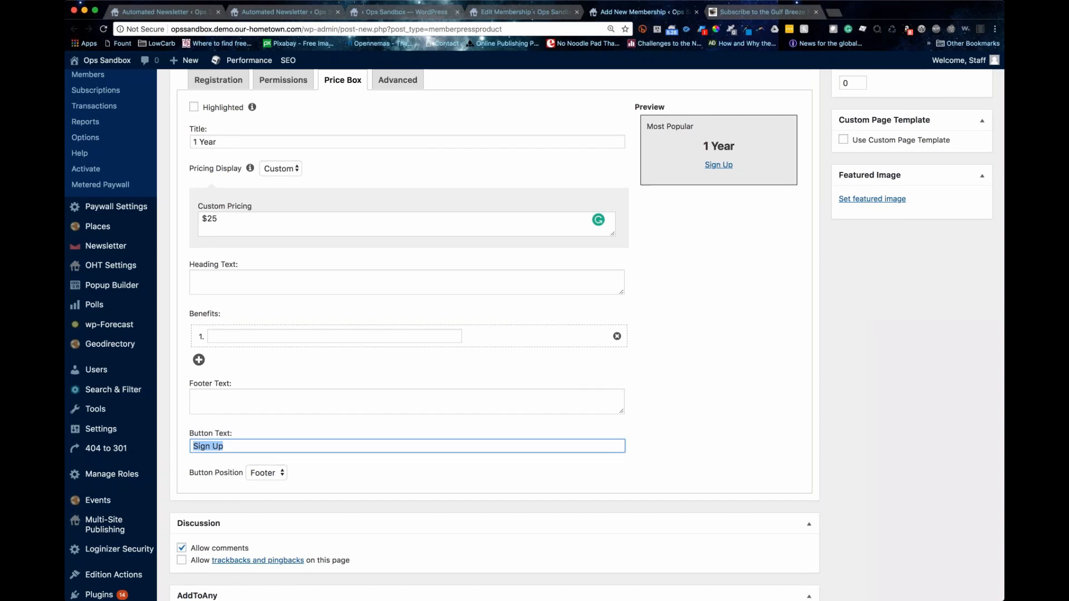
scroll(494, 335, "down", 1)
scroll(516, 184, "up", 5)
scroll(516, 184, "down", 1)
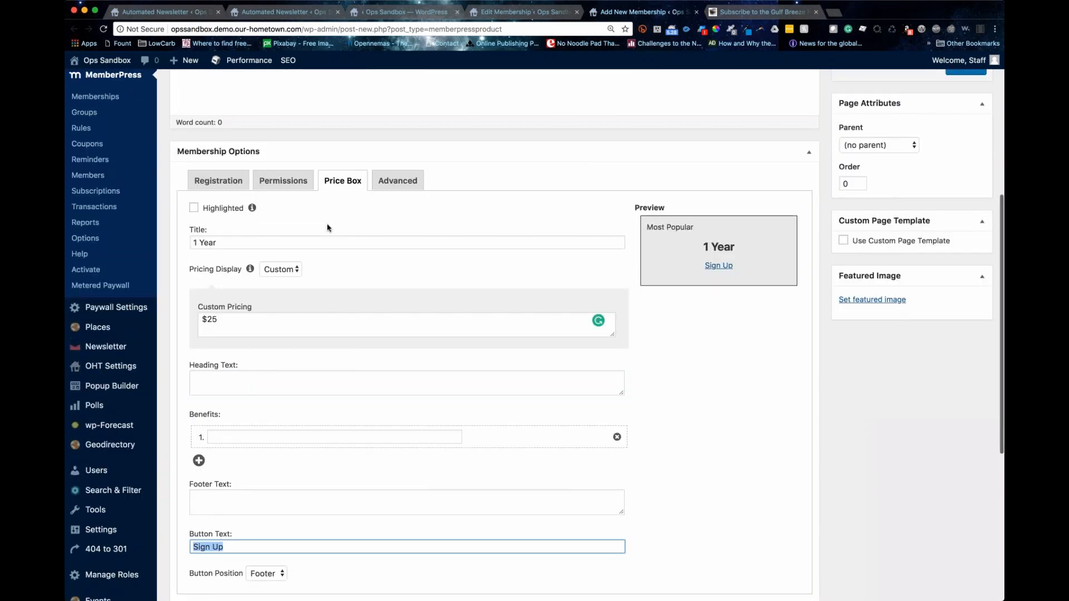
scroll(328, 227, "down", 5)
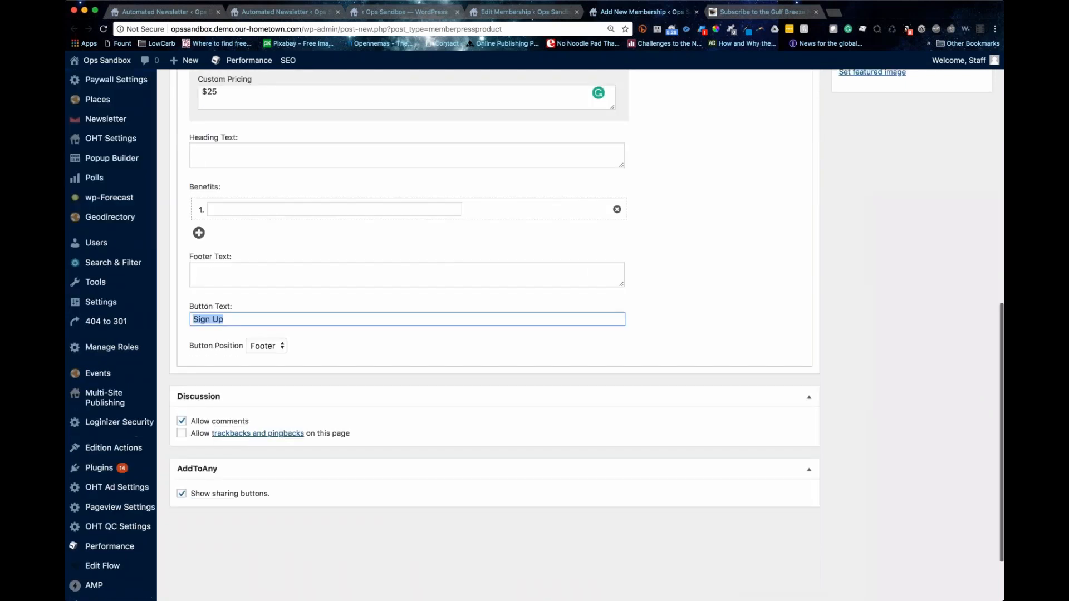
- Look at the new membership's advanced options and return to its price box settings
scroll(357, 223, "up", 5)
left_click(396, 186)
left_click(342, 187)
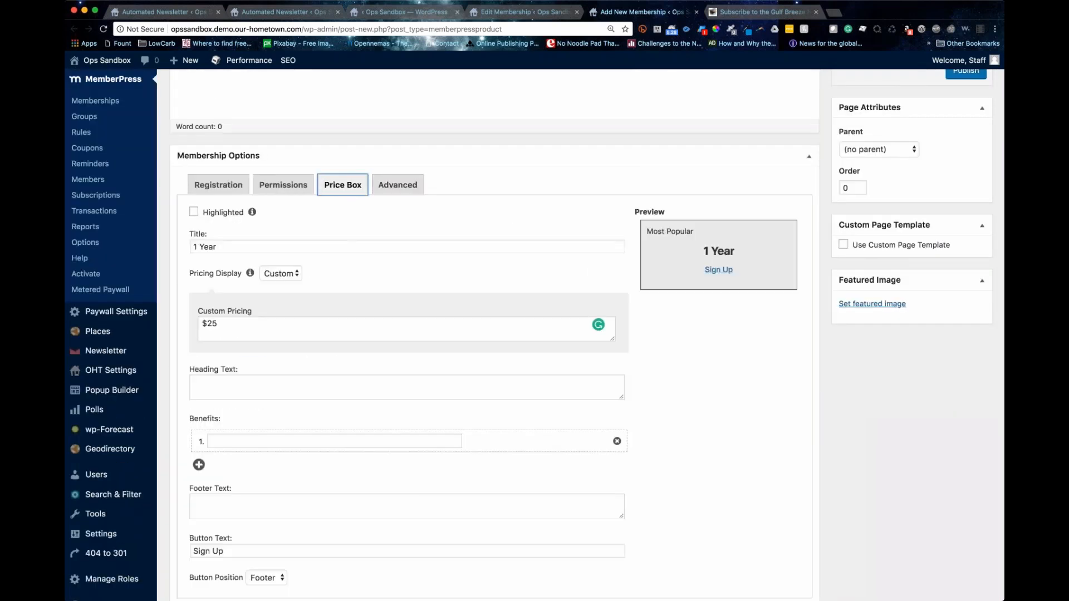
- Set the membership price to $10.00 in the membership terms
scroll(495, 334, "up", 5)
scroll(602, 243, "up", 2)
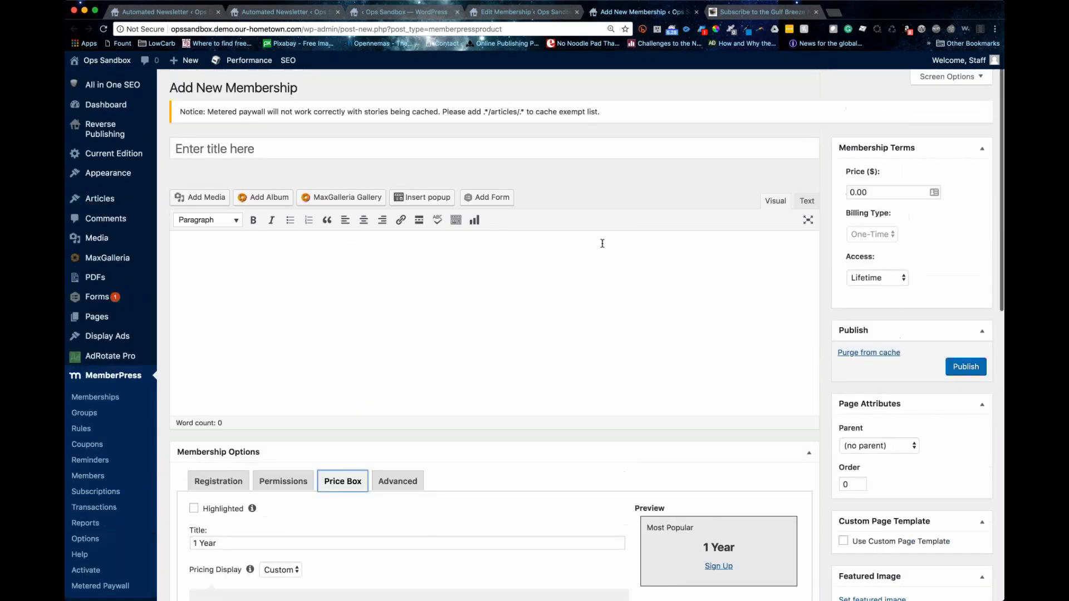
scroll(602, 243, "down", 4)
scroll(564, 304, "up", 1)
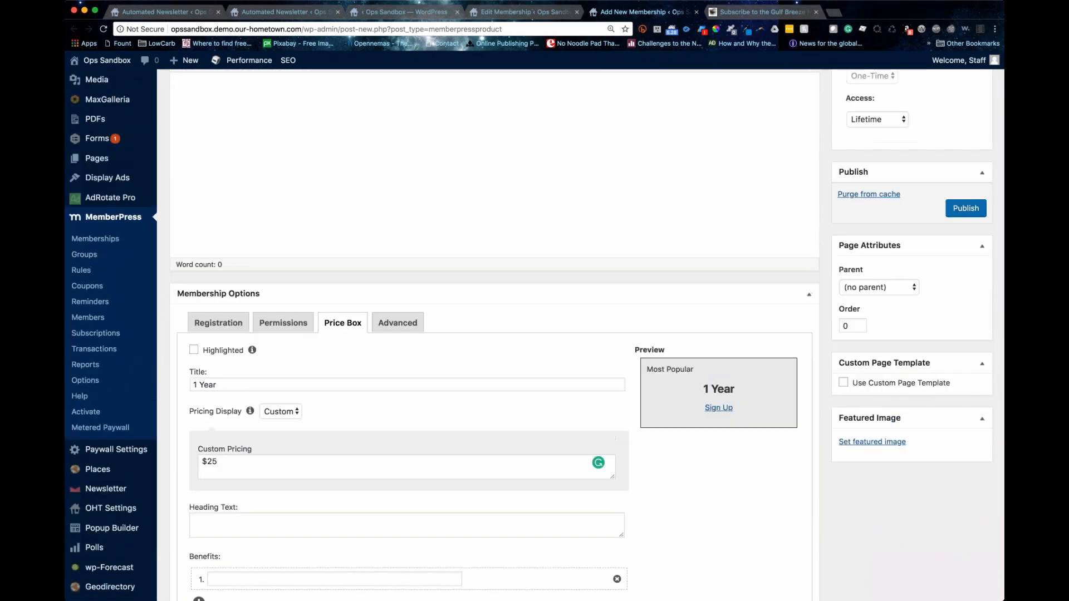
scroll(494, 334, "up", 3)
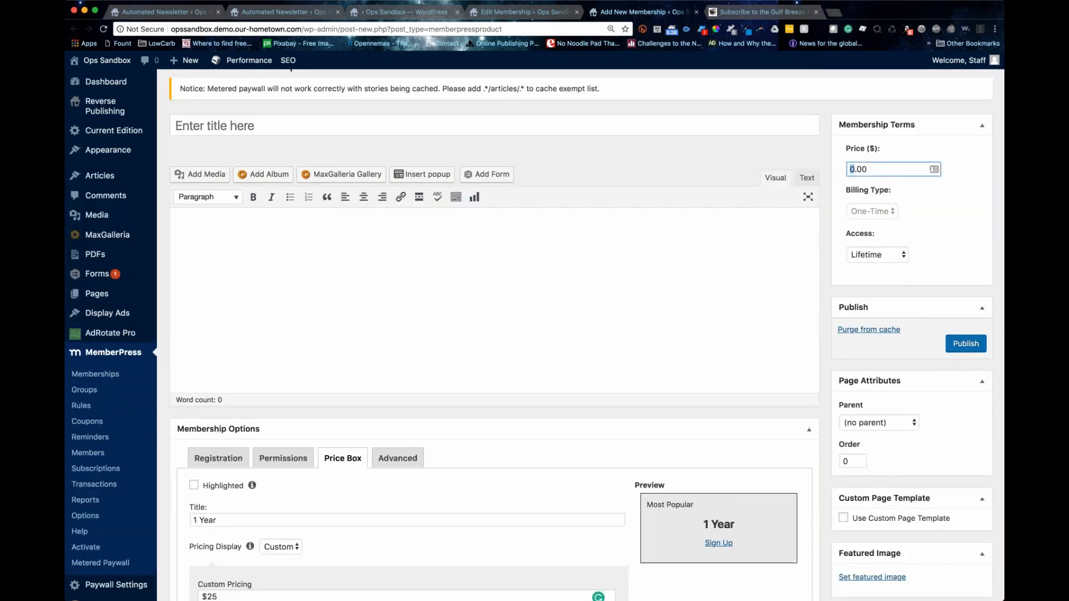
type("10")
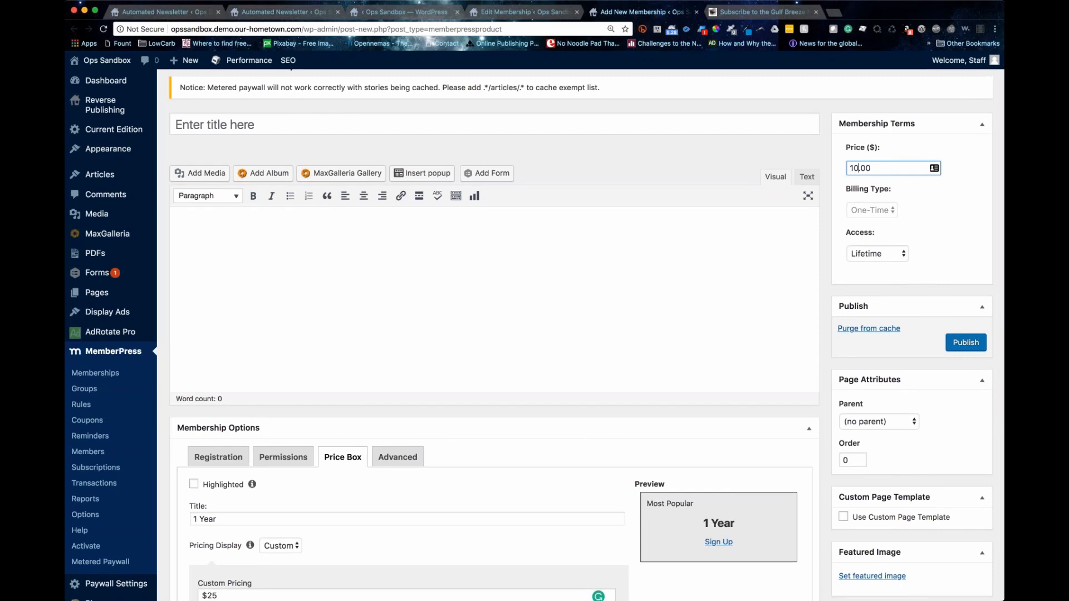
left_click(907, 193)
scroll(908, 193, "up", 1)
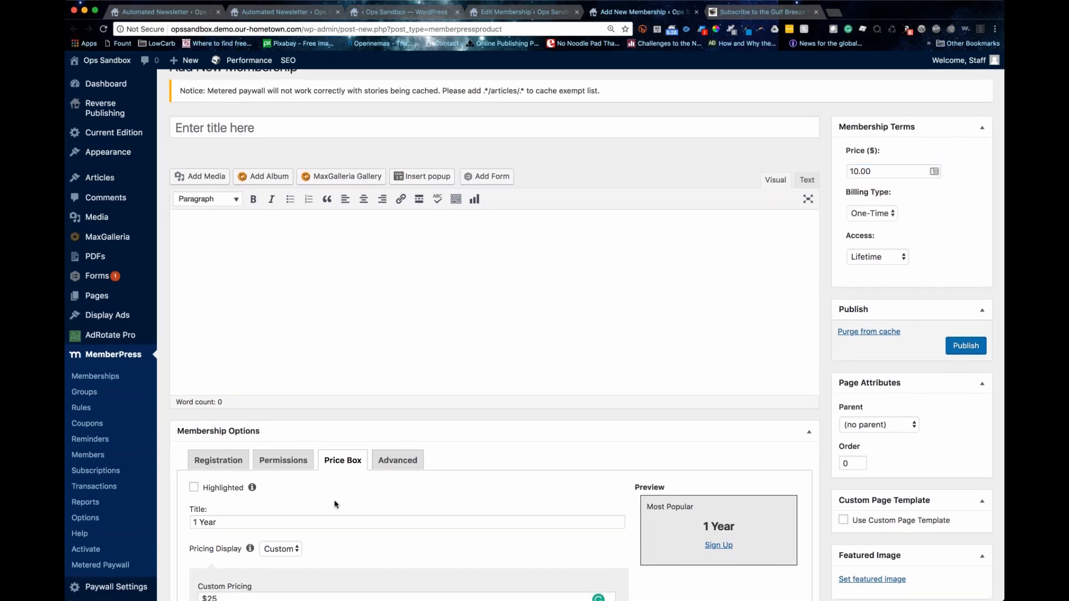
- Switch the billing type to Recurring to see its interval settings, and restore it to One-Time
scroll(335, 505, "down", 3)
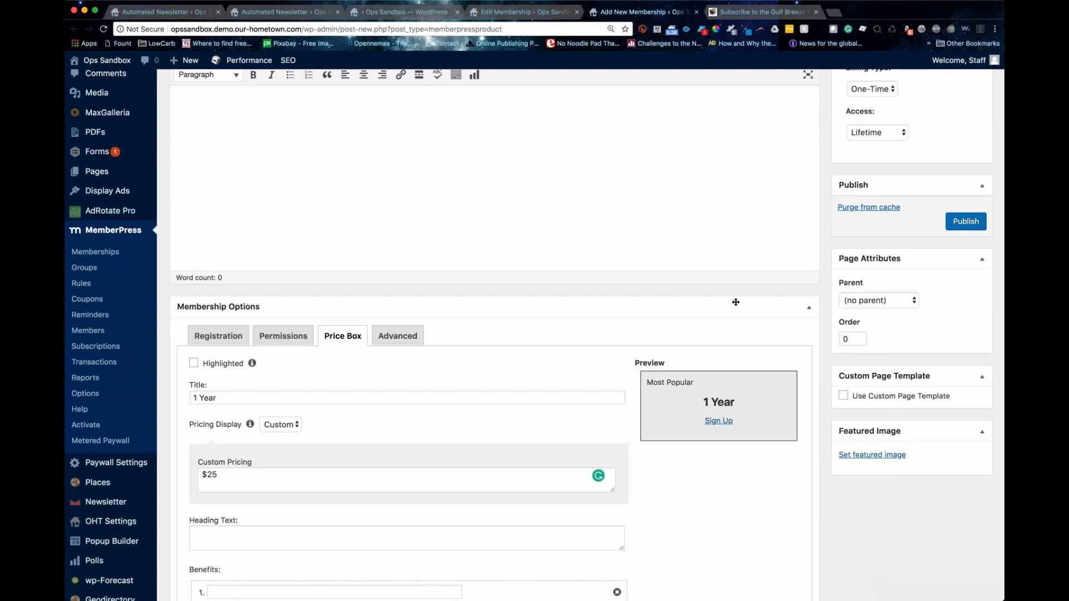
scroll(792, 270, "up", 2)
scroll(869, 240, "up", 1)
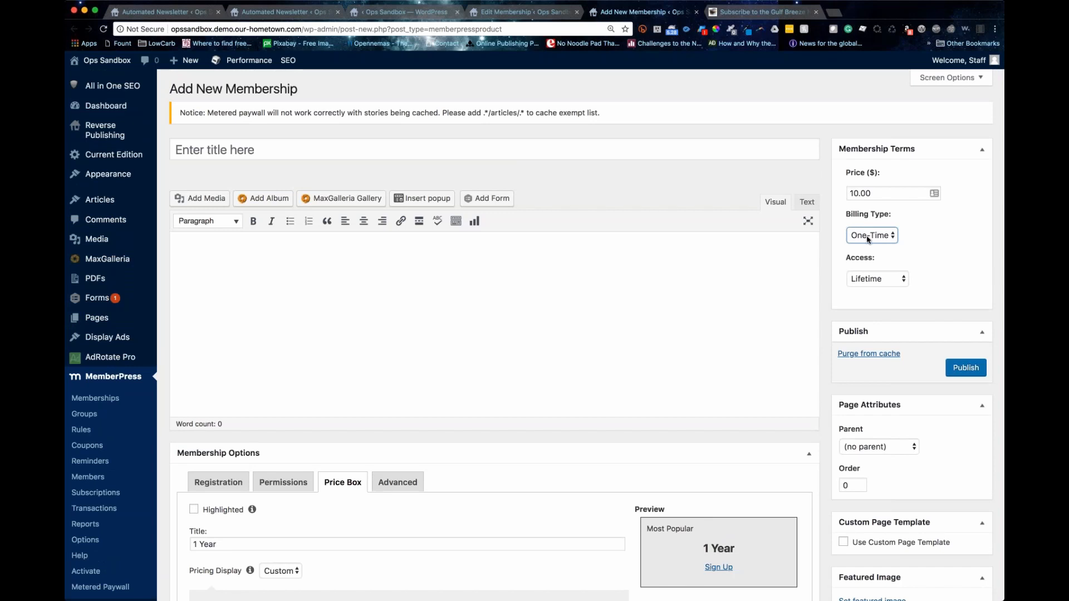
left_click(867, 225)
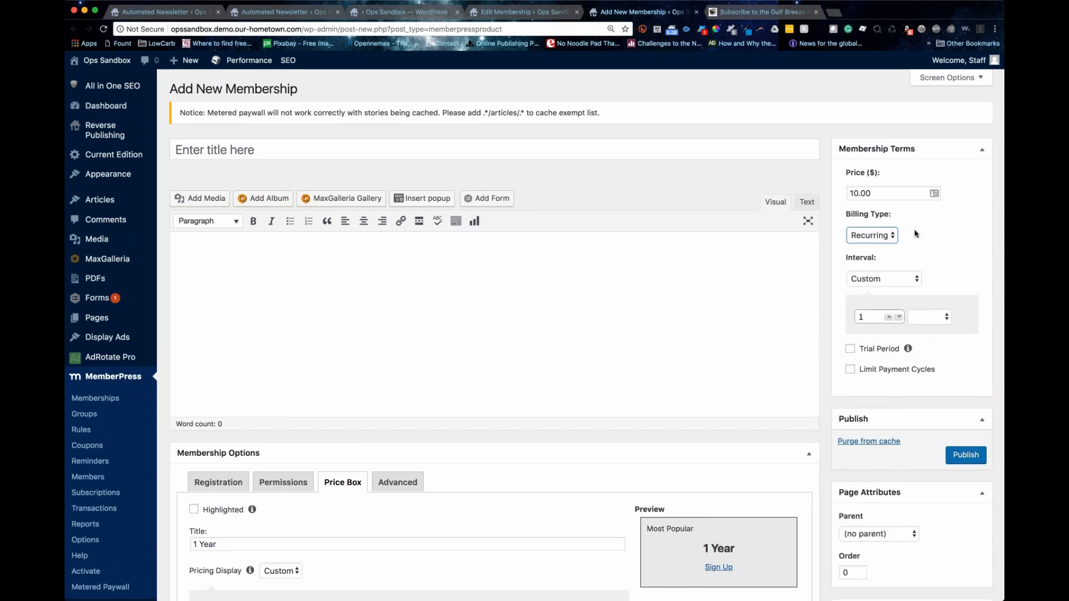
left_click(880, 247)
- Set the one-time membership's access to expire after 1 year with renewals allowed, and publish the membership
left_click(858, 279)
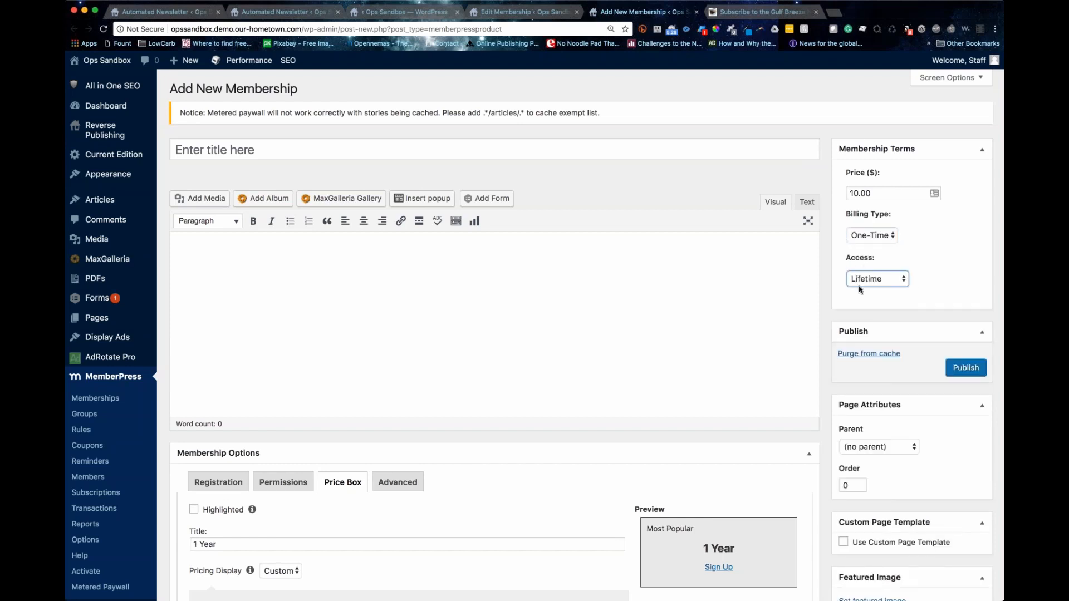
left_click(863, 290)
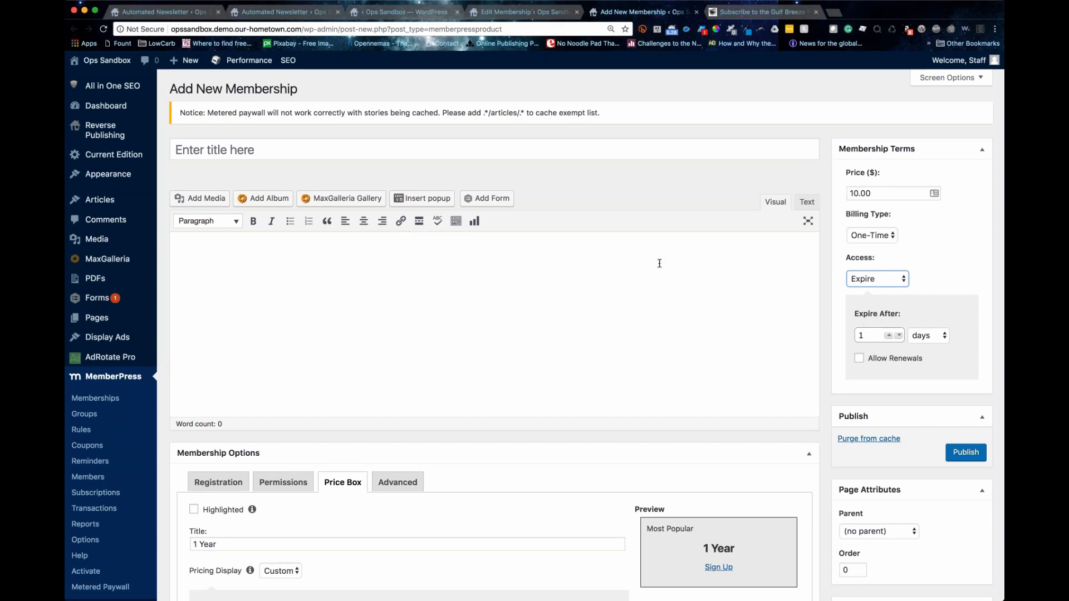
left_click(923, 336)
left_click(926, 373)
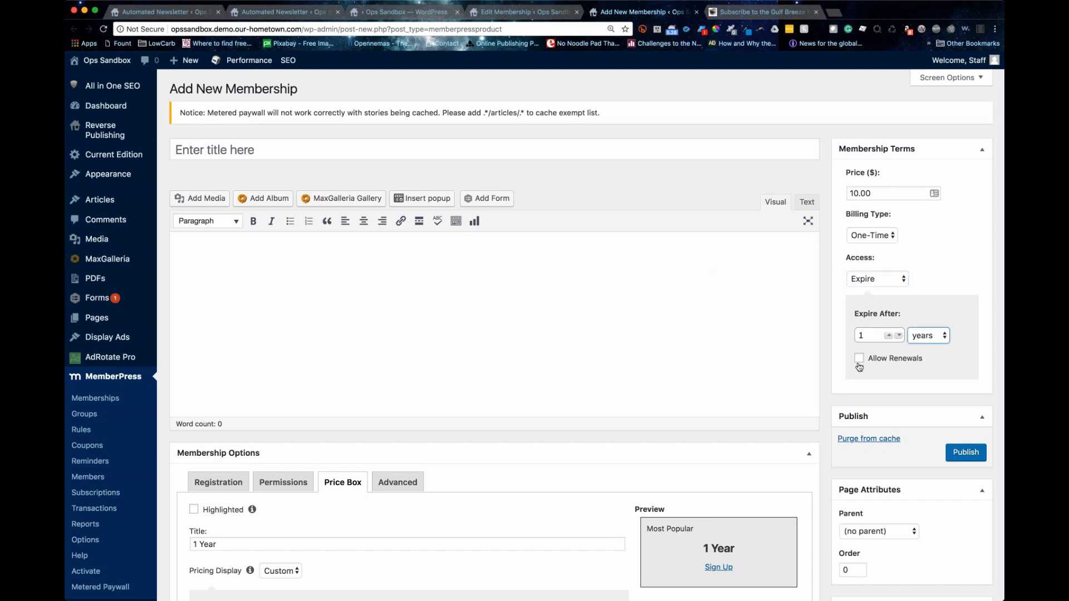
left_click(859, 358)
left_click(966, 453)
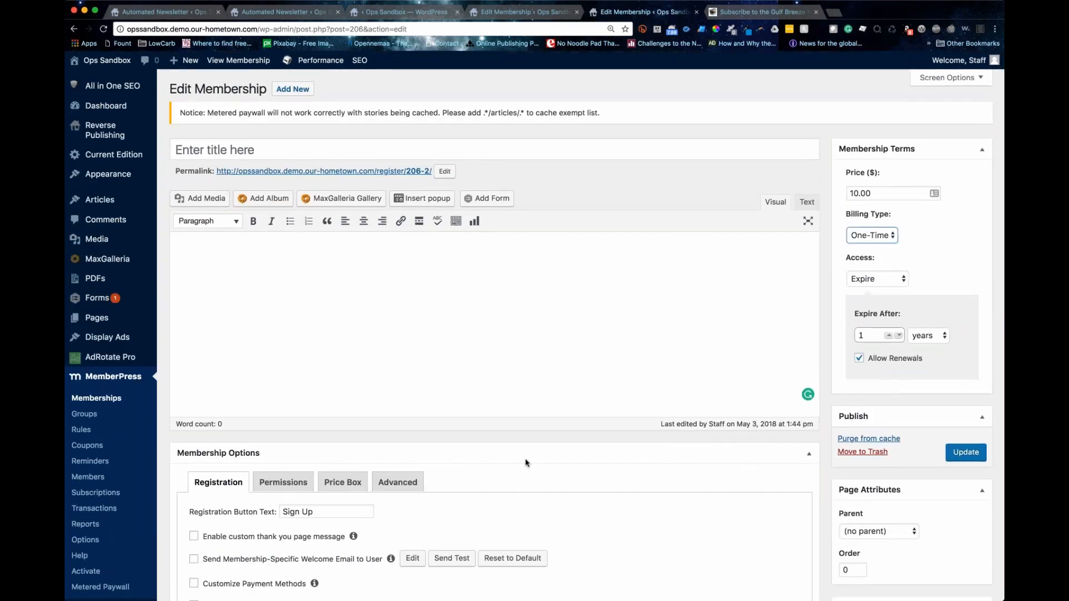
- Try the Recurring billing type with Custom and Monthly intervals on the published membership, and return the billing type to One-Time
left_click(872, 228)
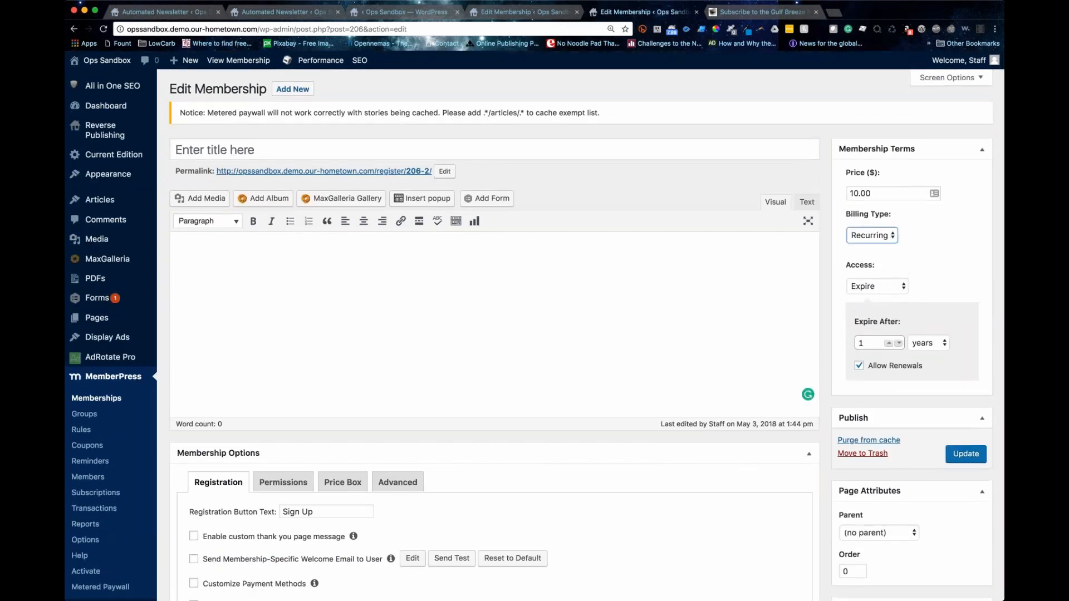
left_click(891, 278)
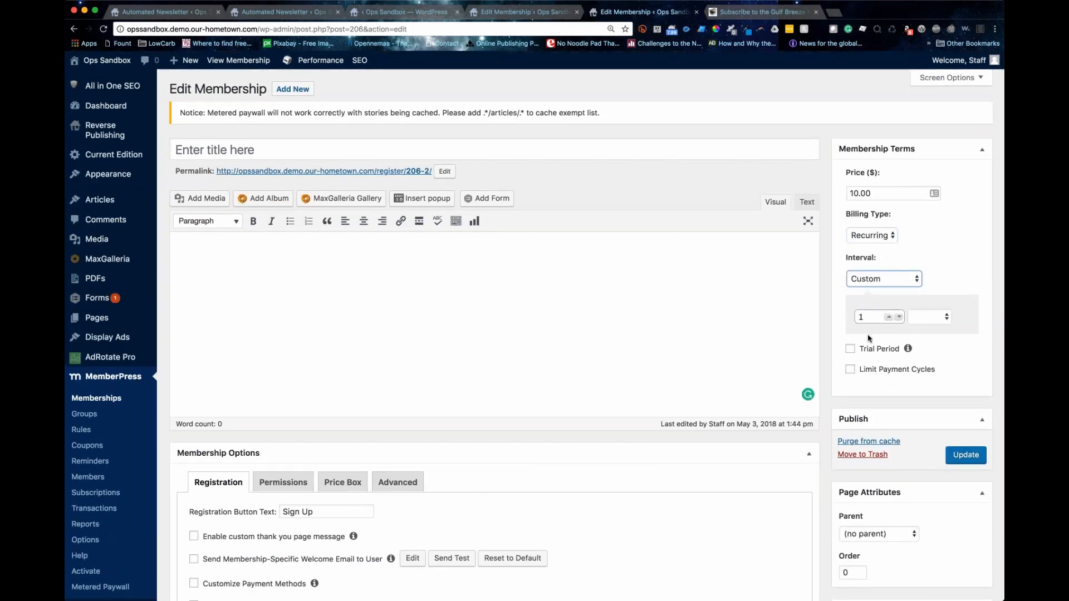
left_click(883, 279)
left_click(870, 219)
left_click(866, 239)
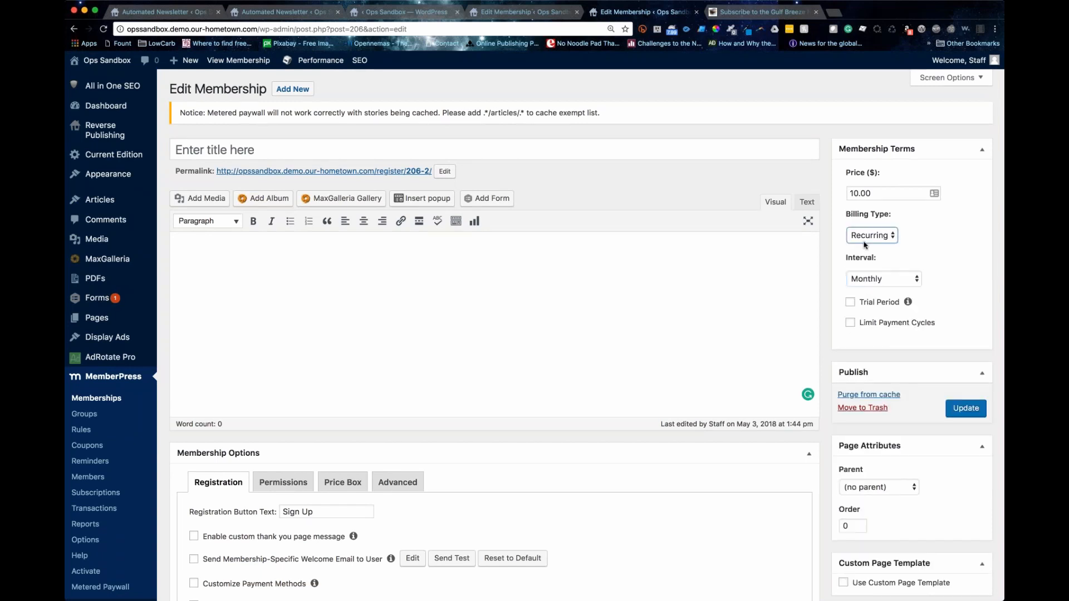
key("Up")
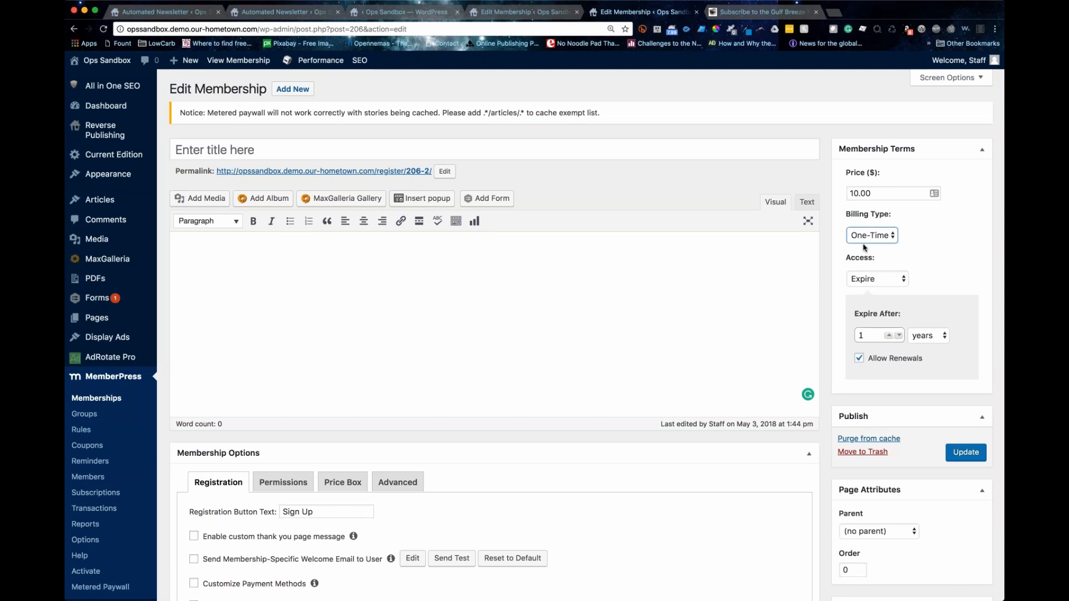
left_click(869, 235)
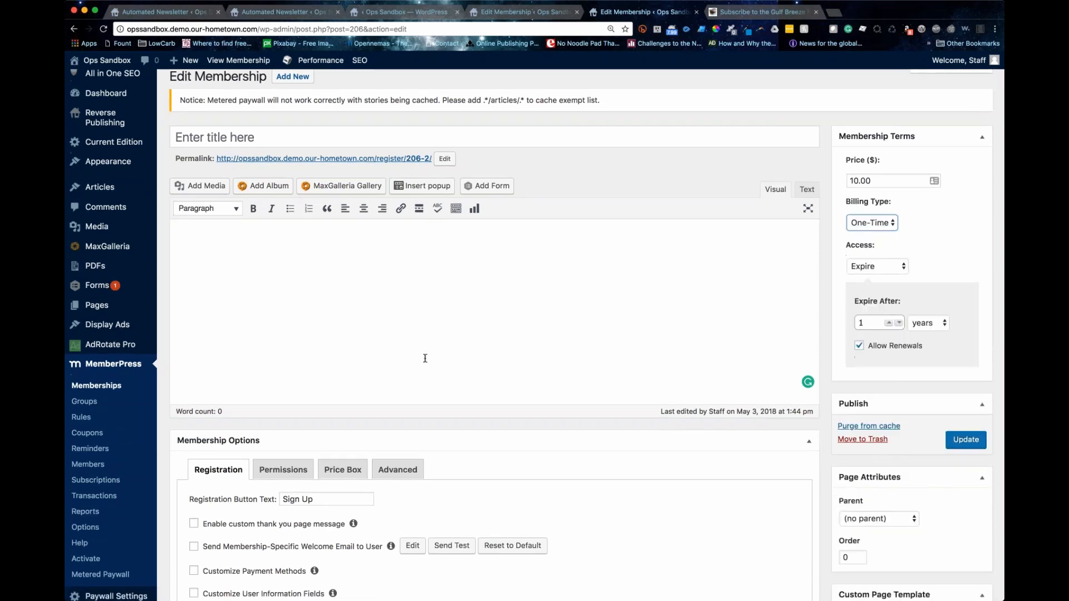
- Review the published membership's registration options and its membership terms
scroll(425, 358, "down", 2)
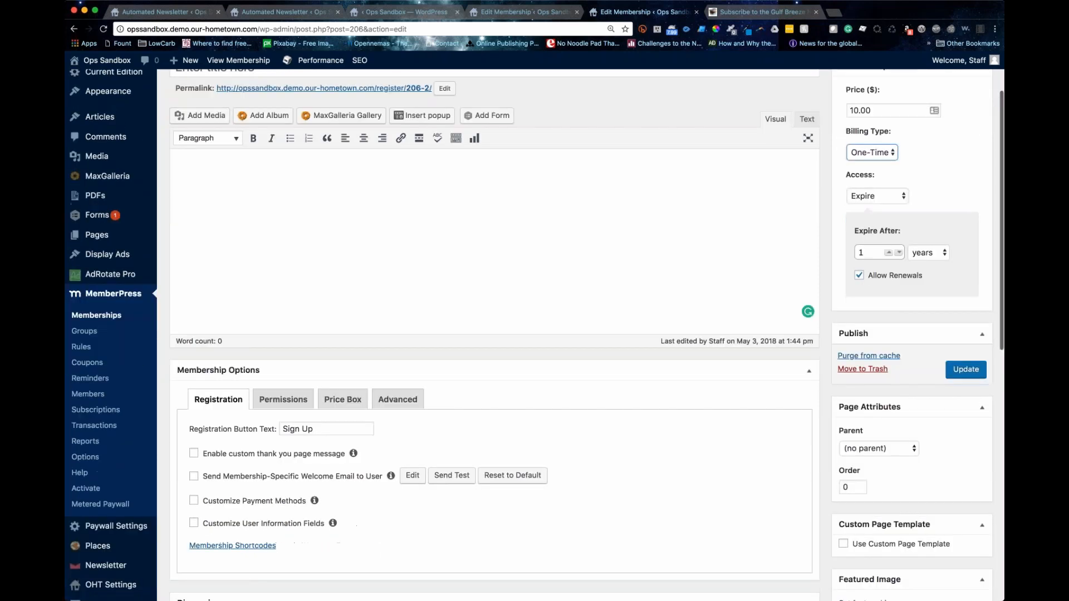
scroll(383, 349, "down", 3)
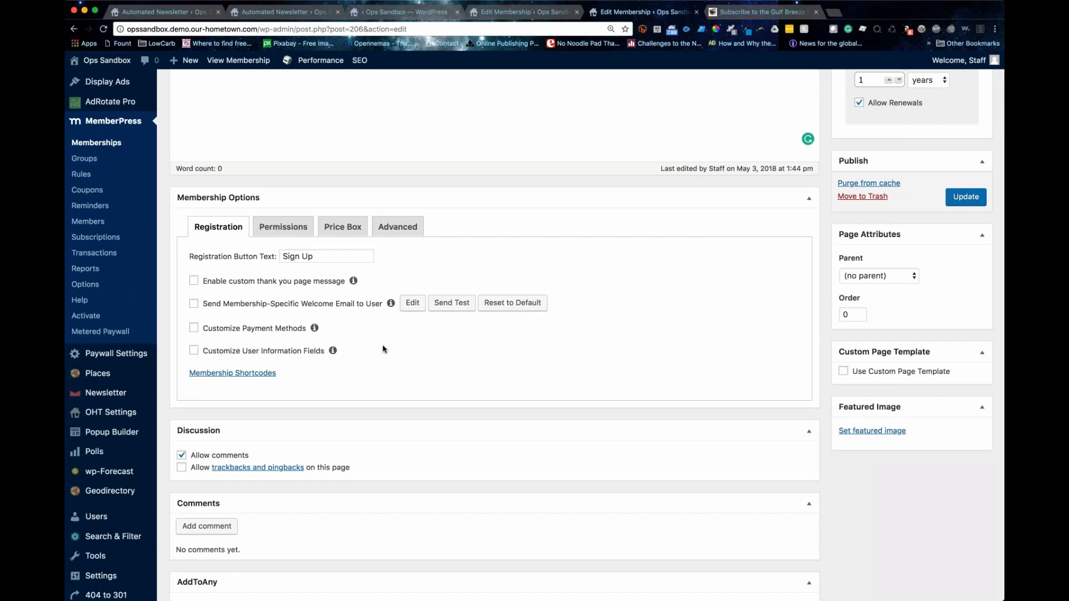
scroll(383, 349, "up", 5)
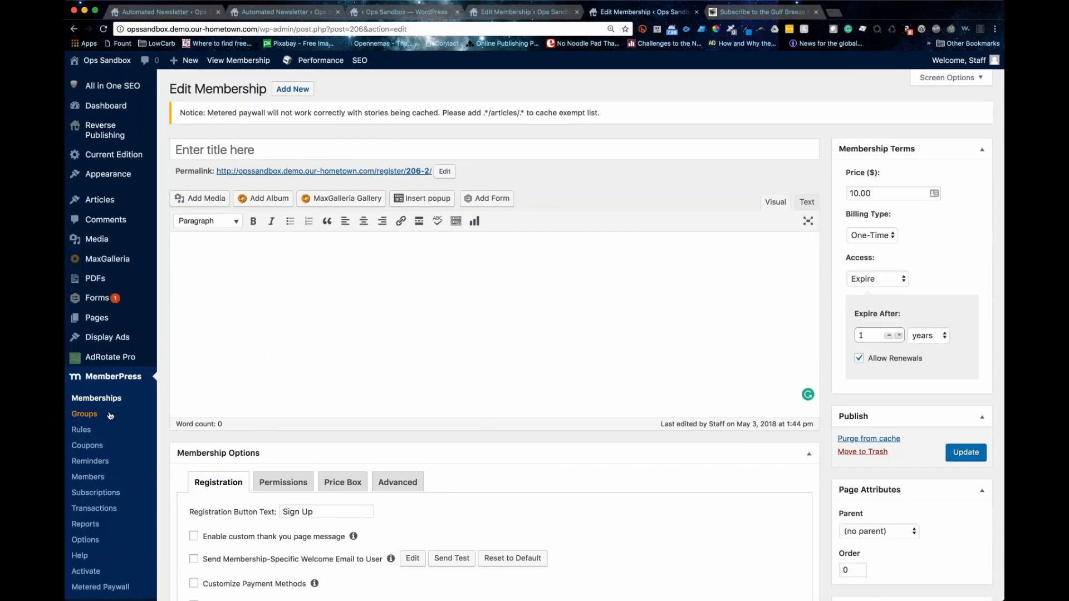